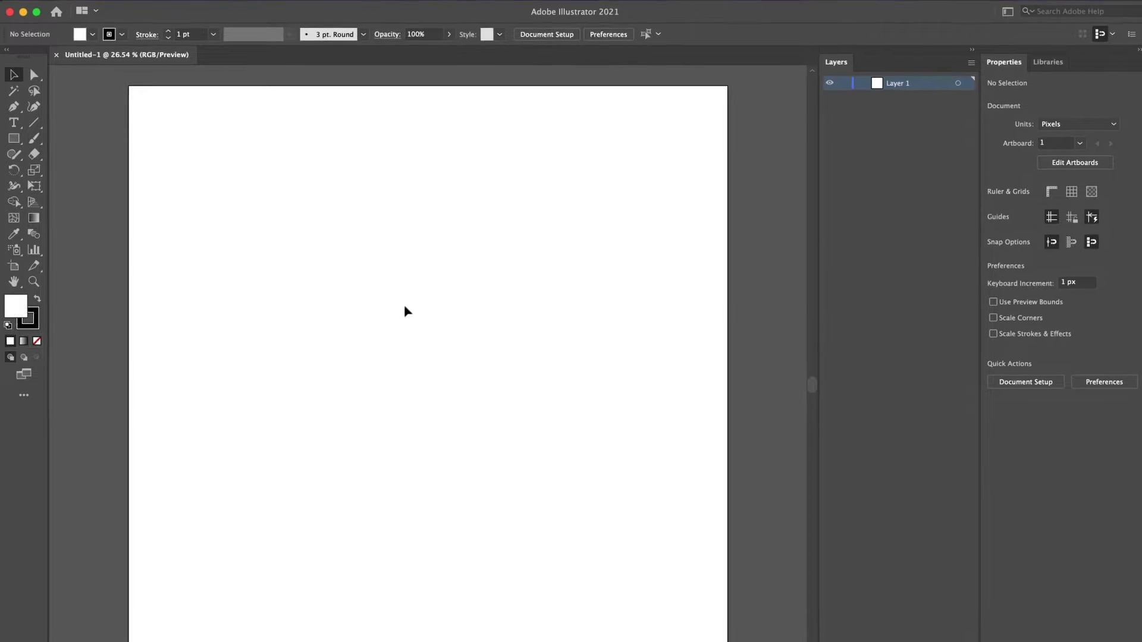
# Open Logo.jpg from the Project folder as a new Illustrator document
pyautogui.click(113, 19)
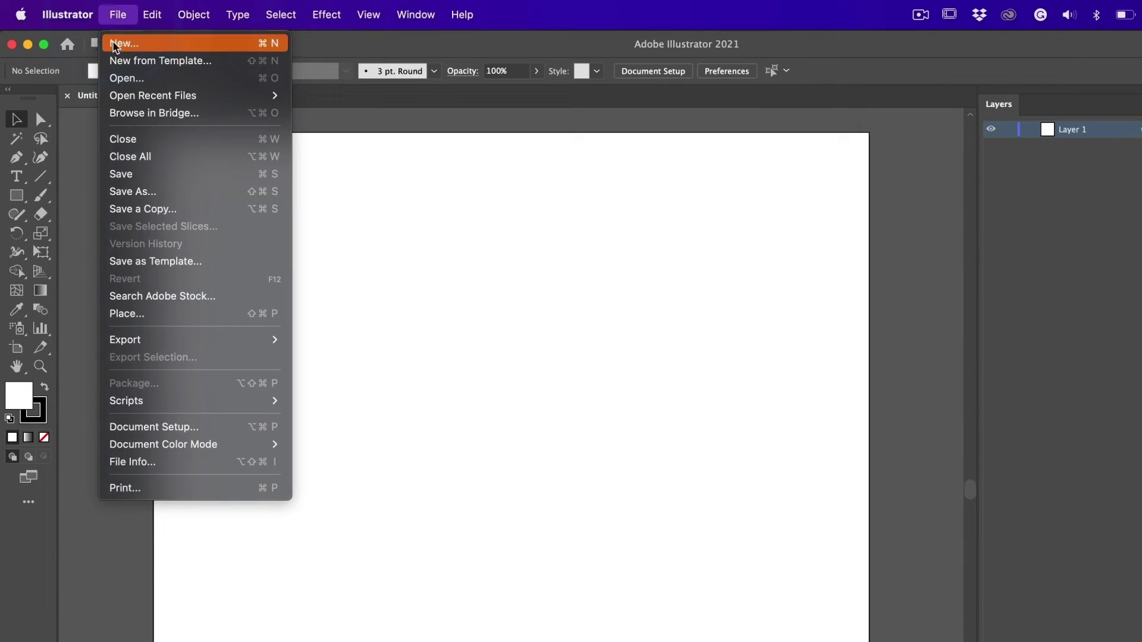
pyautogui.click(162, 80)
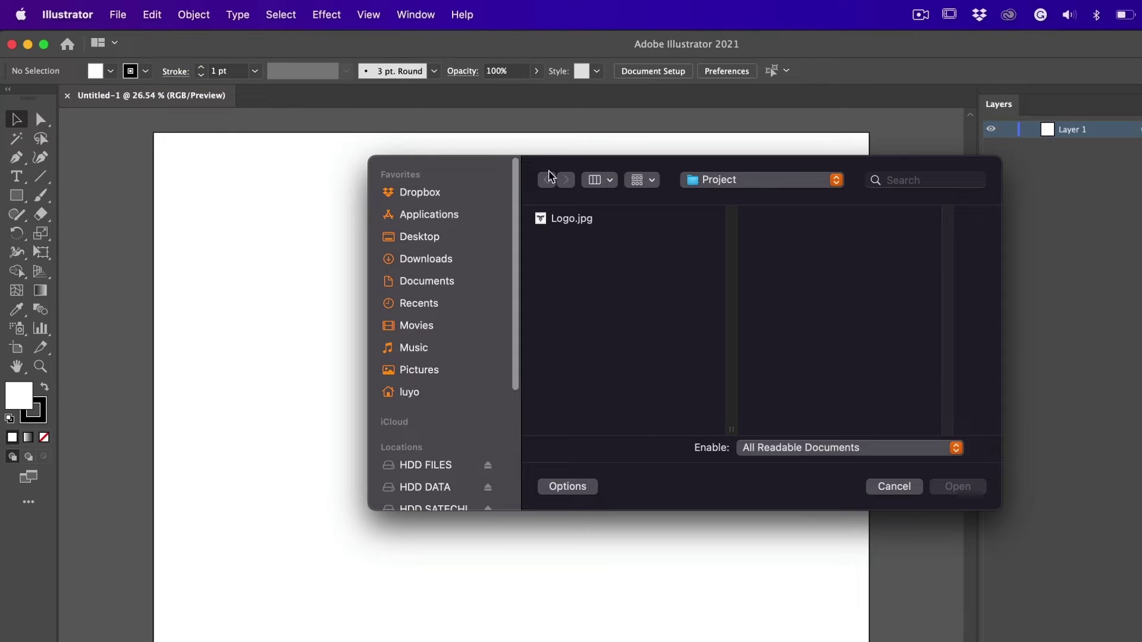
pyautogui.click(573, 220)
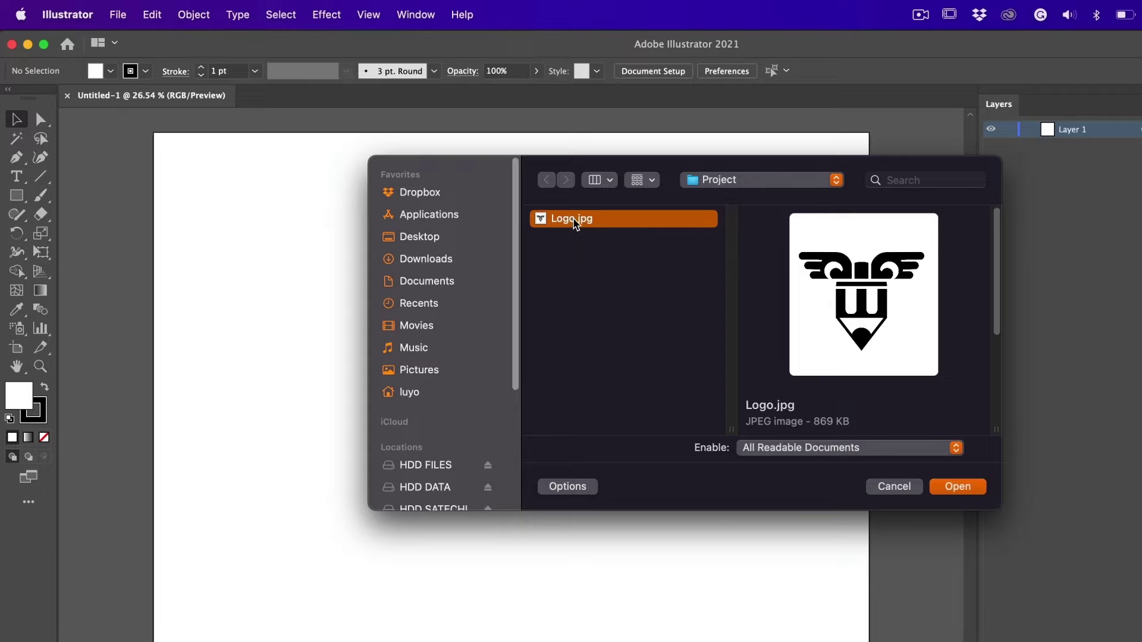
pyautogui.click(972, 489)
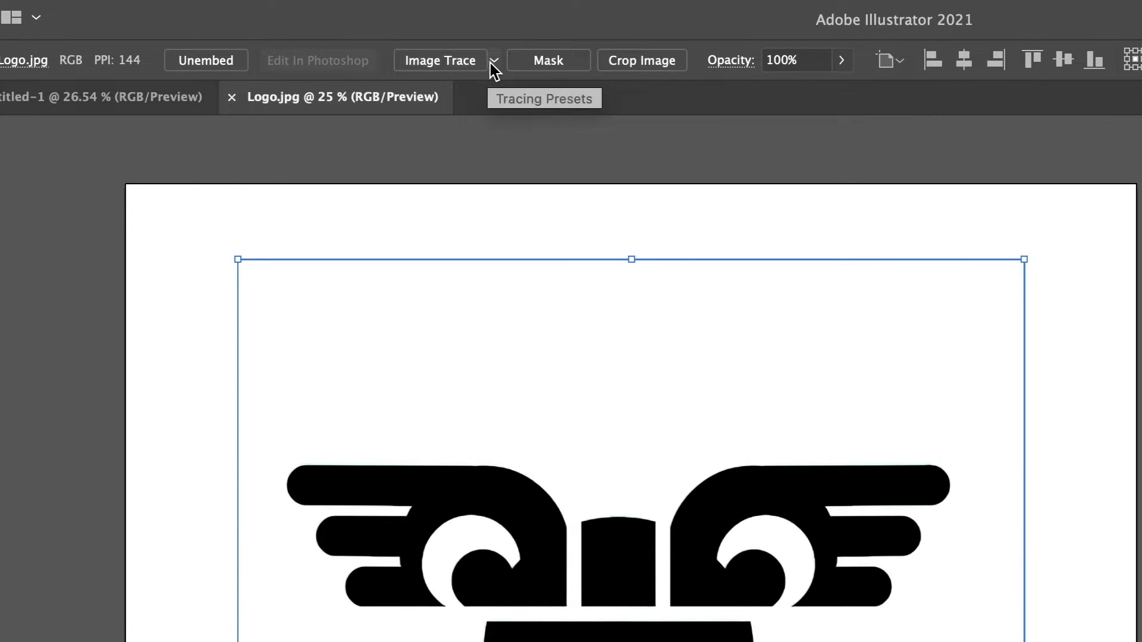
# Trace the logo with the Black and White Logo preset, expand it, and reveal its paths in Layers
pyautogui.click(494, 61)
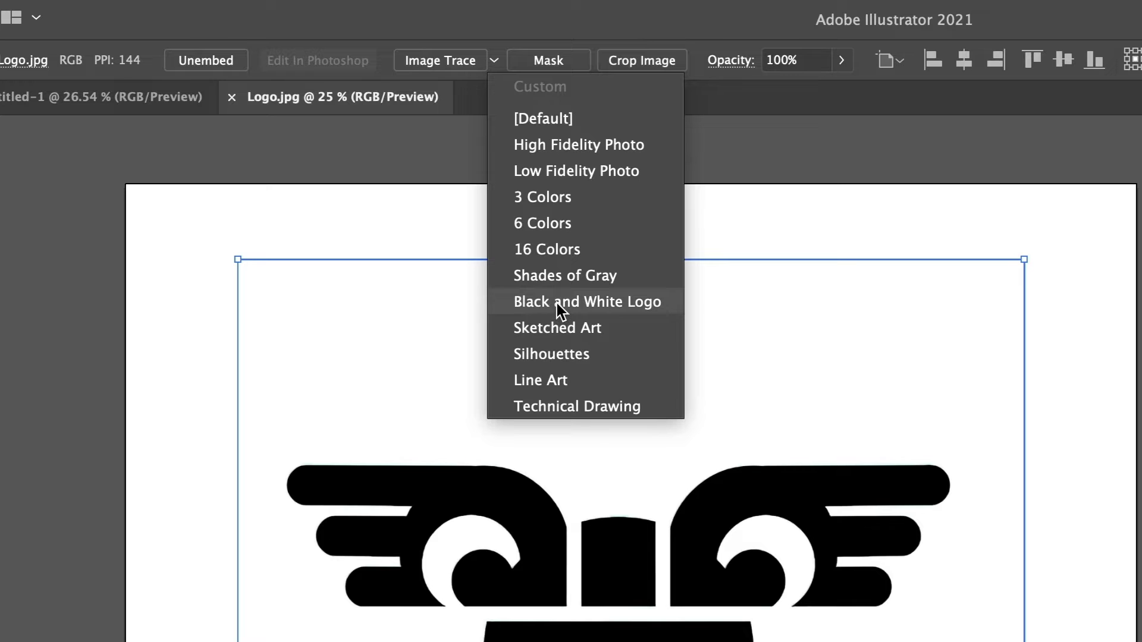
pyautogui.click(546, 303)
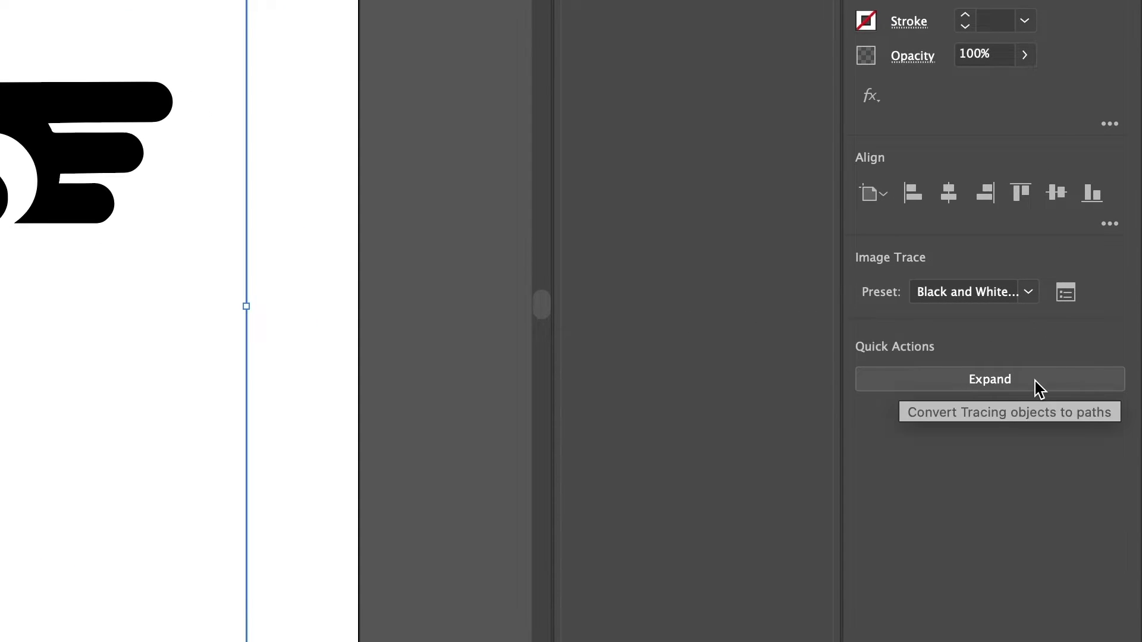
pyautogui.click(1038, 388)
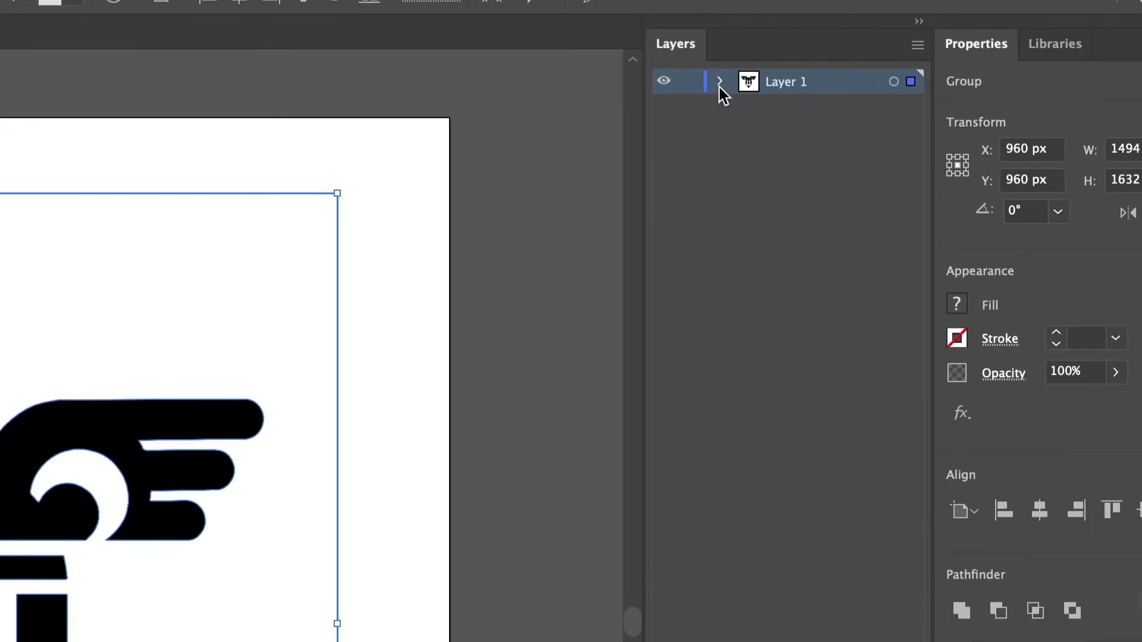
pyautogui.click(721, 84)
pyautogui.click(749, 107)
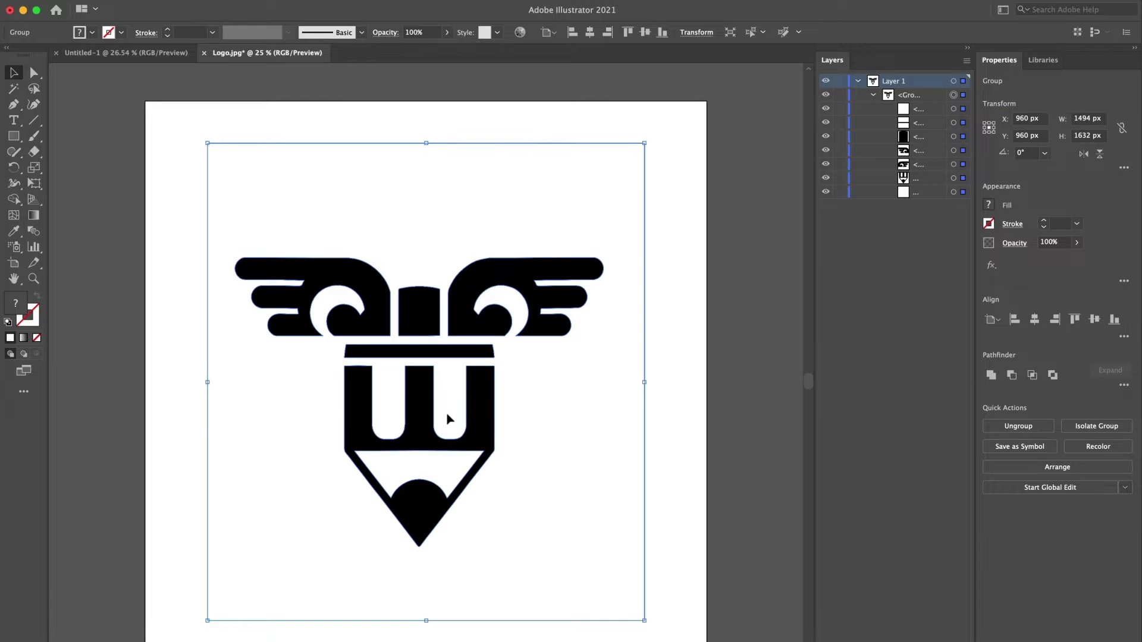
# Inside the isolated logo group, delete the white background and white pencil-tip shapes
pyautogui.moveTo(446, 421)
pyautogui.mouseDown()
pyautogui.moveTo(137, 420)
pyautogui.moveTo(473, 393)
pyautogui.mouseUp()
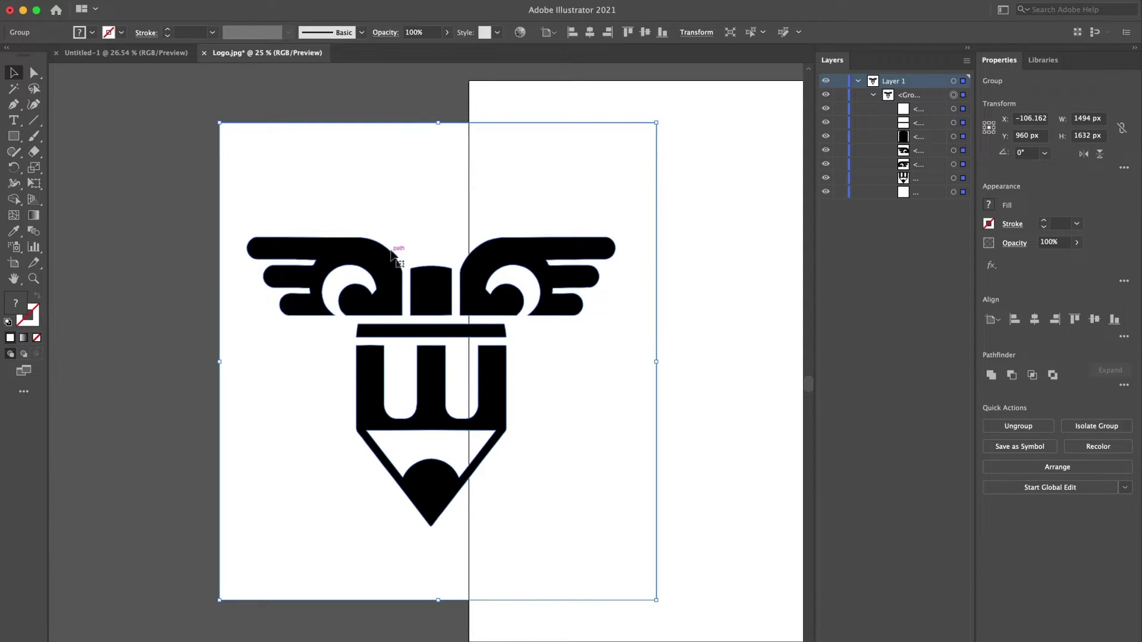
pyautogui.doubleClick(399, 213)
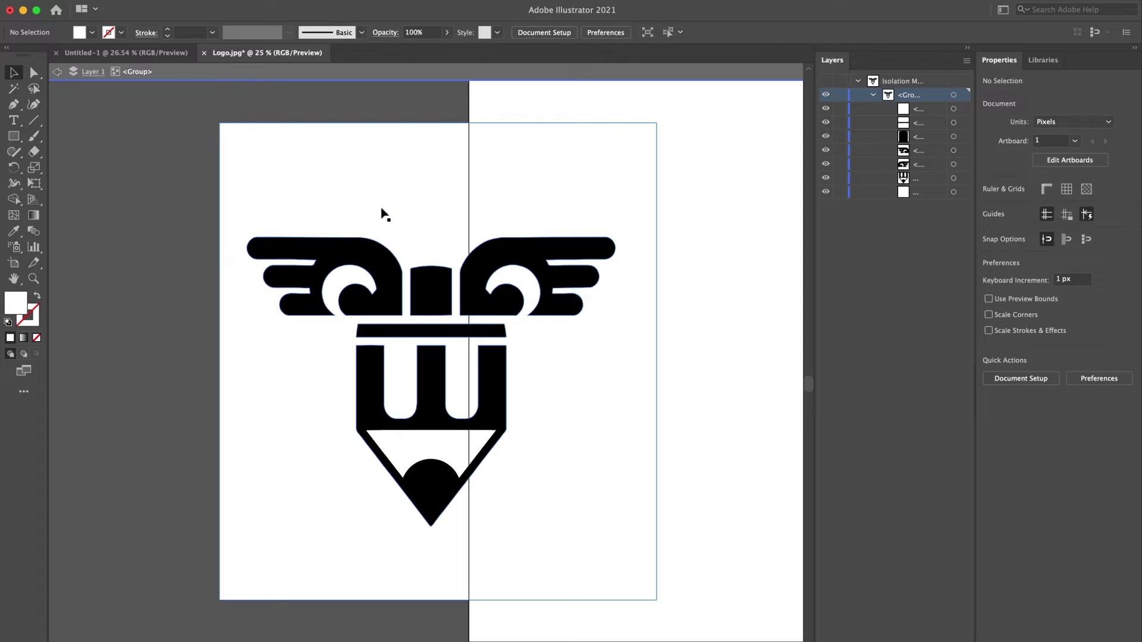
pyautogui.moveTo(384, 215); pyautogui.dragTo(142, 208)
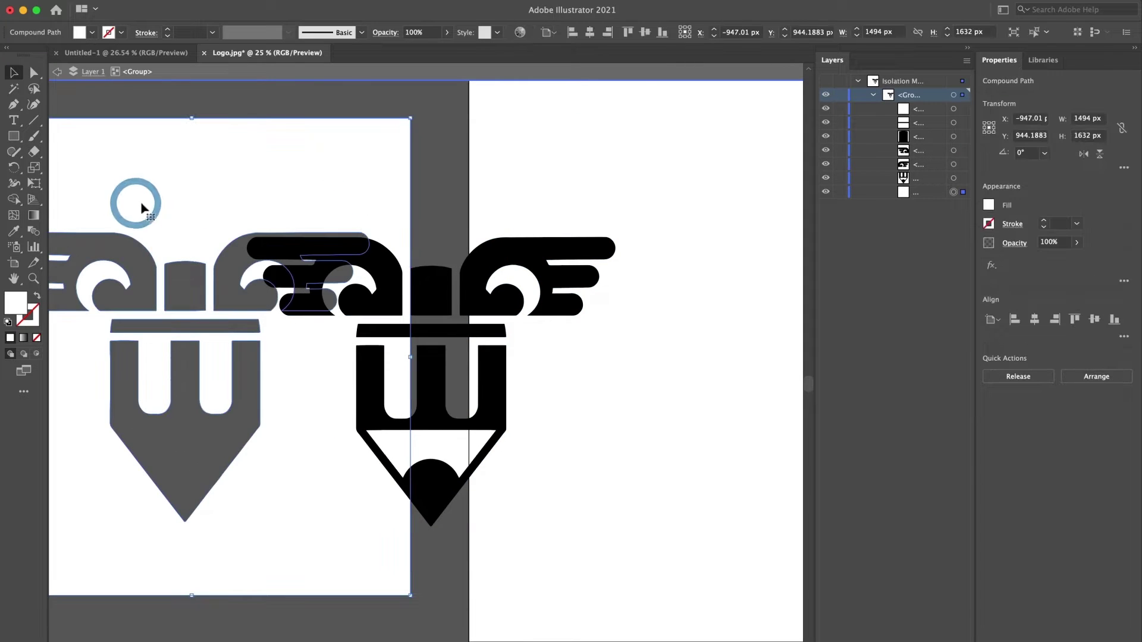
pyautogui.press('Delete')
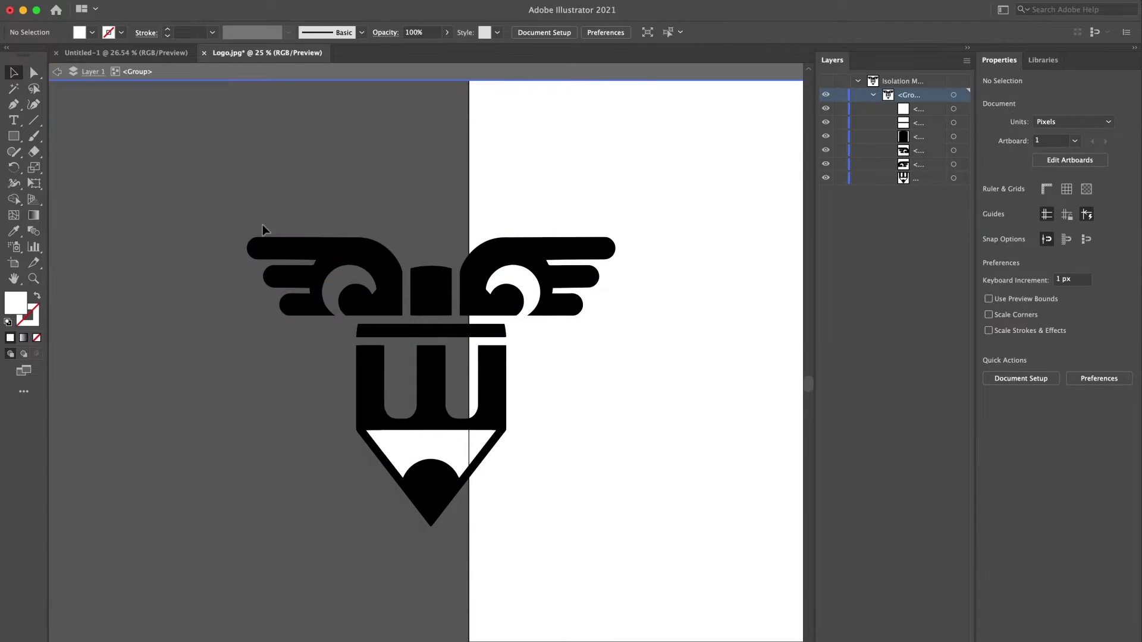
pyautogui.click(433, 444)
pyautogui.press('Delete')
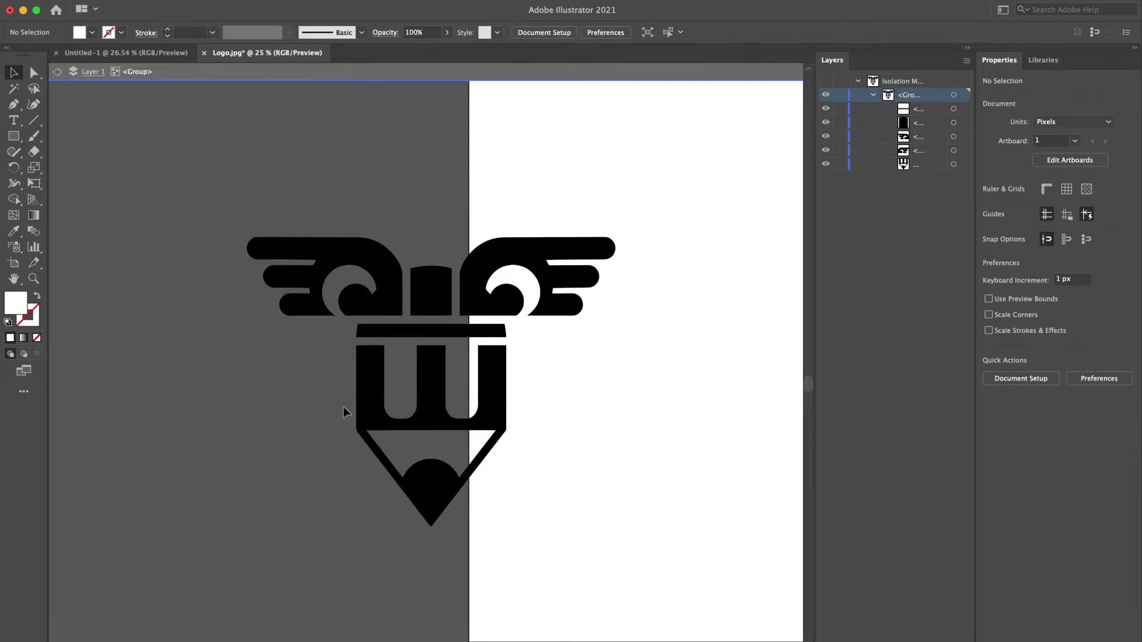
# Exit isolation mode and move the logo group back onto the artboard
pyautogui.doubleClick(406, 190)
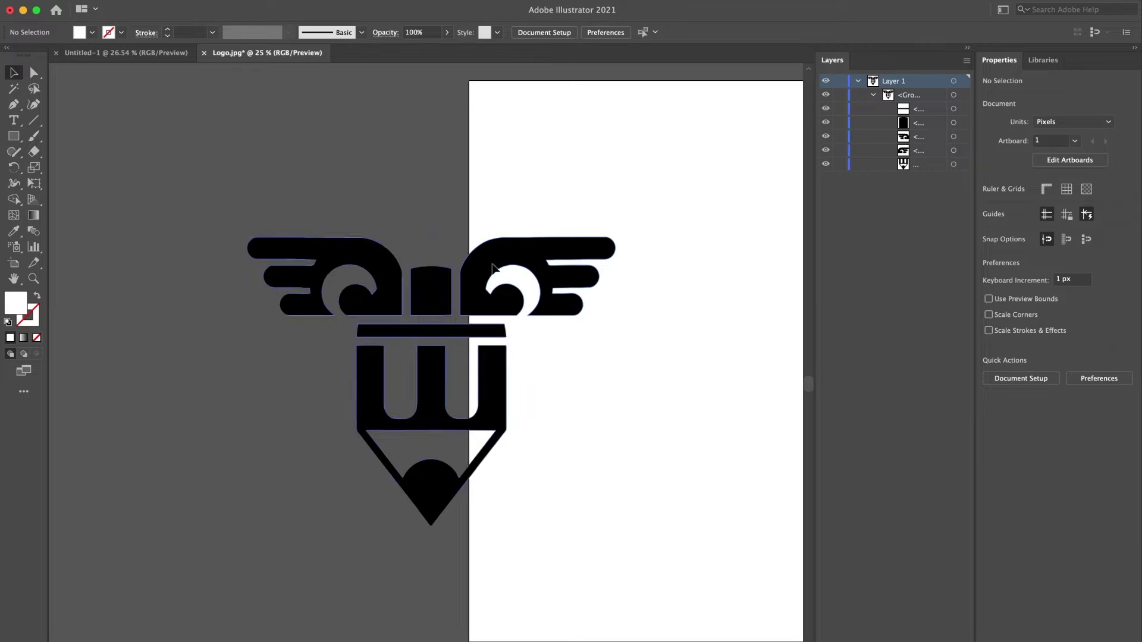
pyautogui.moveTo(492, 269); pyautogui.dragTo(342, 272)
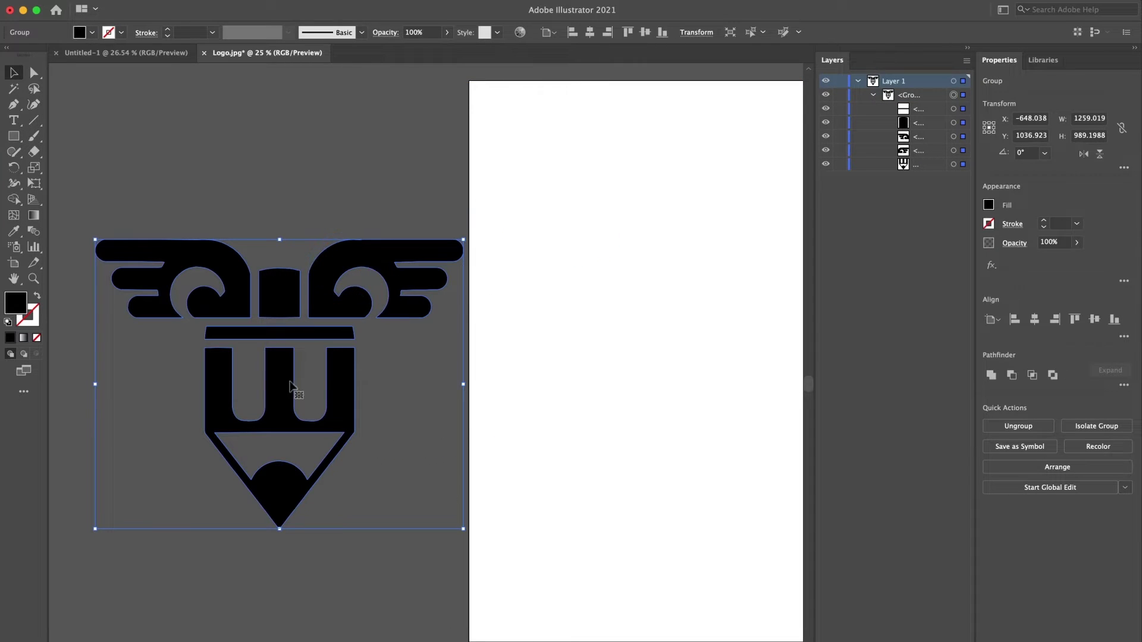
pyautogui.click(326, 207)
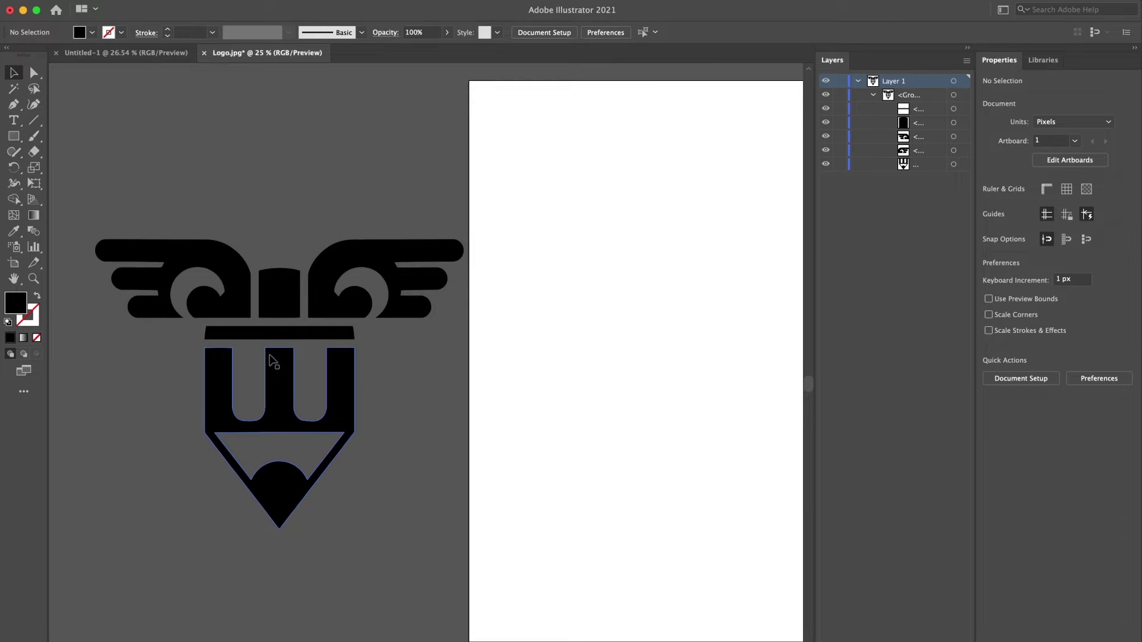
pyautogui.moveTo(277, 398)
pyautogui.mouseDown()
pyautogui.moveTo(659, 393)
pyautogui.moveTo(386, 394)
pyautogui.moveTo(435, 372)
pyautogui.mouseUp()
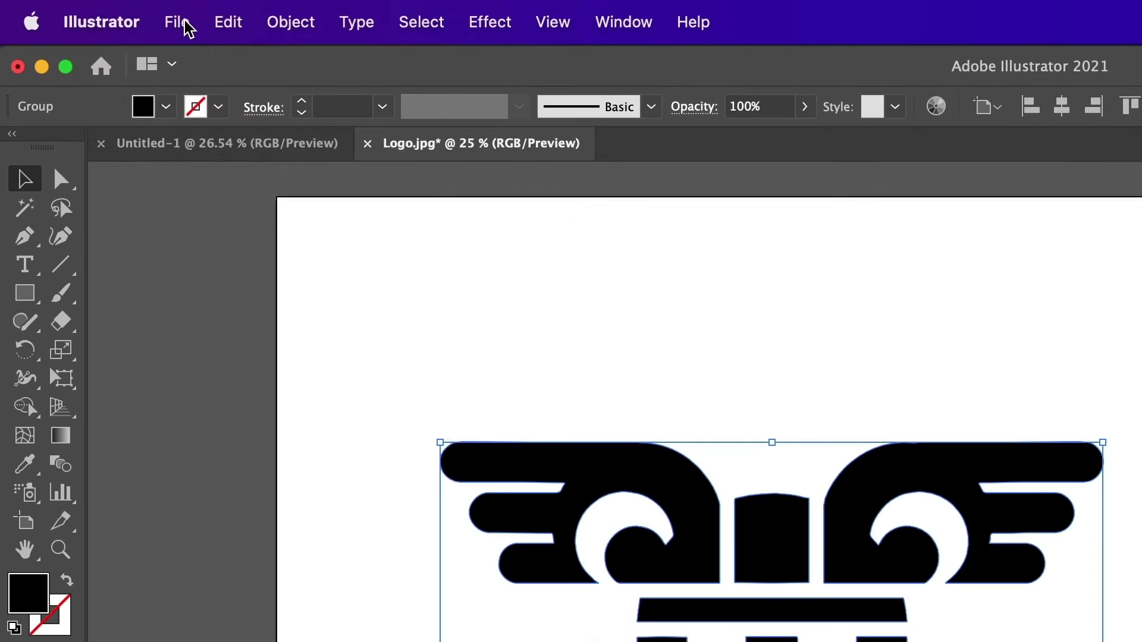
# Save the artwork as Logo.ai using the Illustrator 8 format version
pyautogui.click(188, 27)
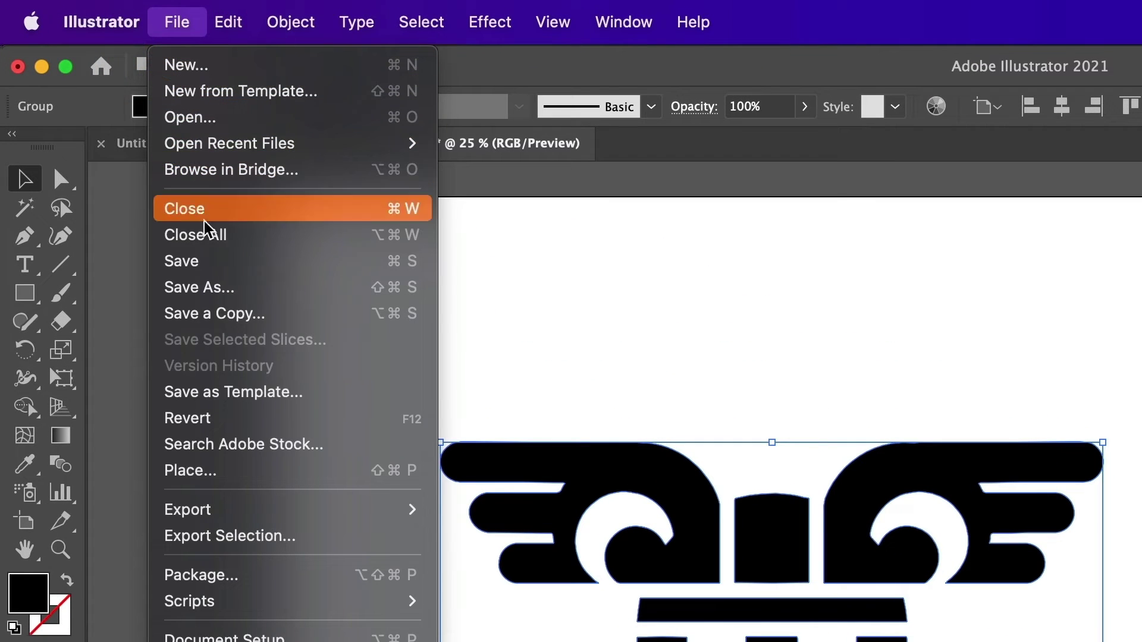
pyautogui.click(222, 287)
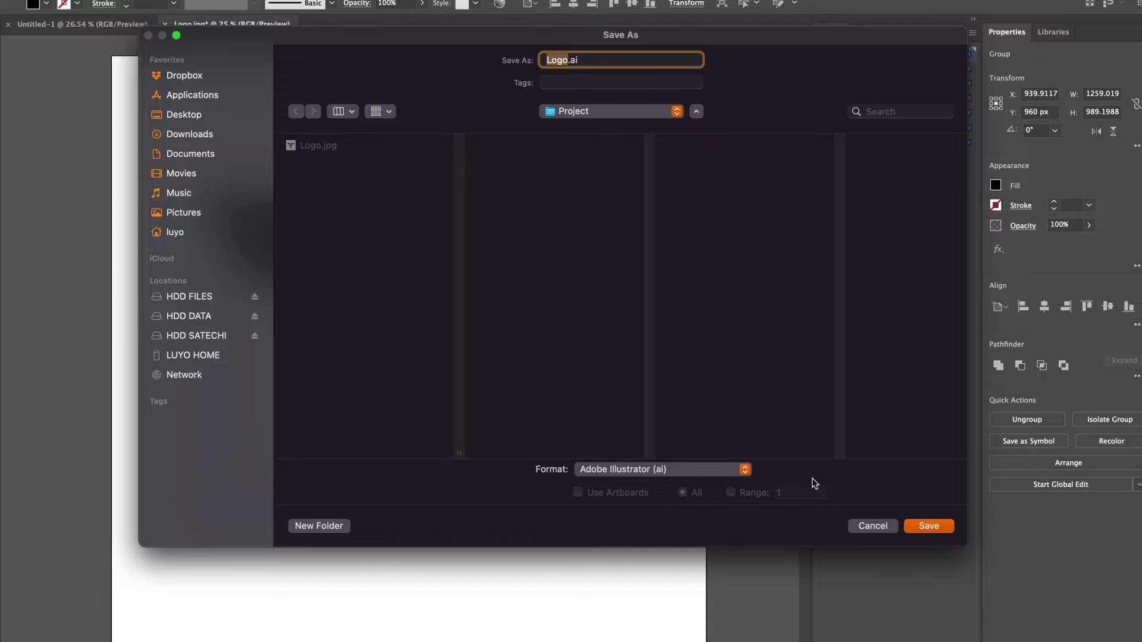
pyautogui.click(934, 528)
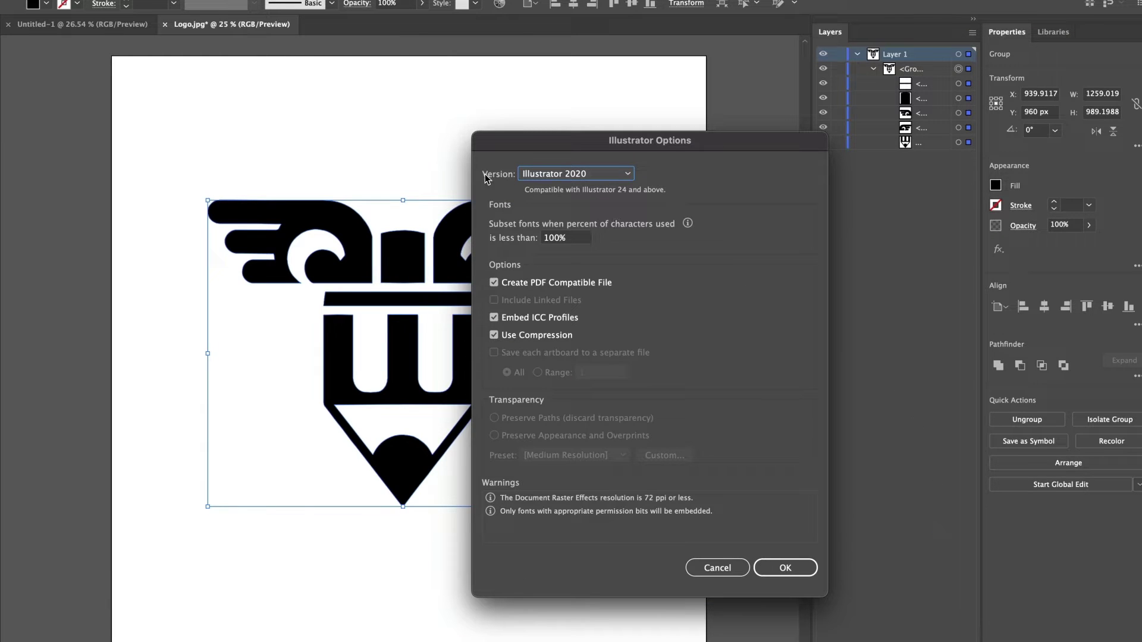
pyautogui.click(625, 174)
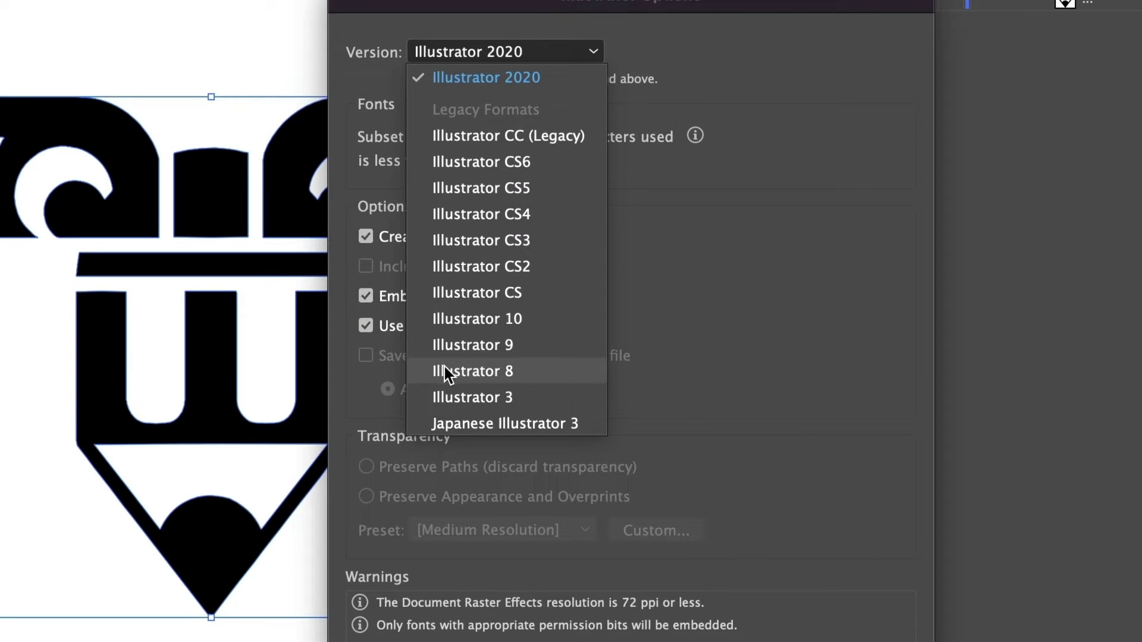
pyautogui.click(534, 374)
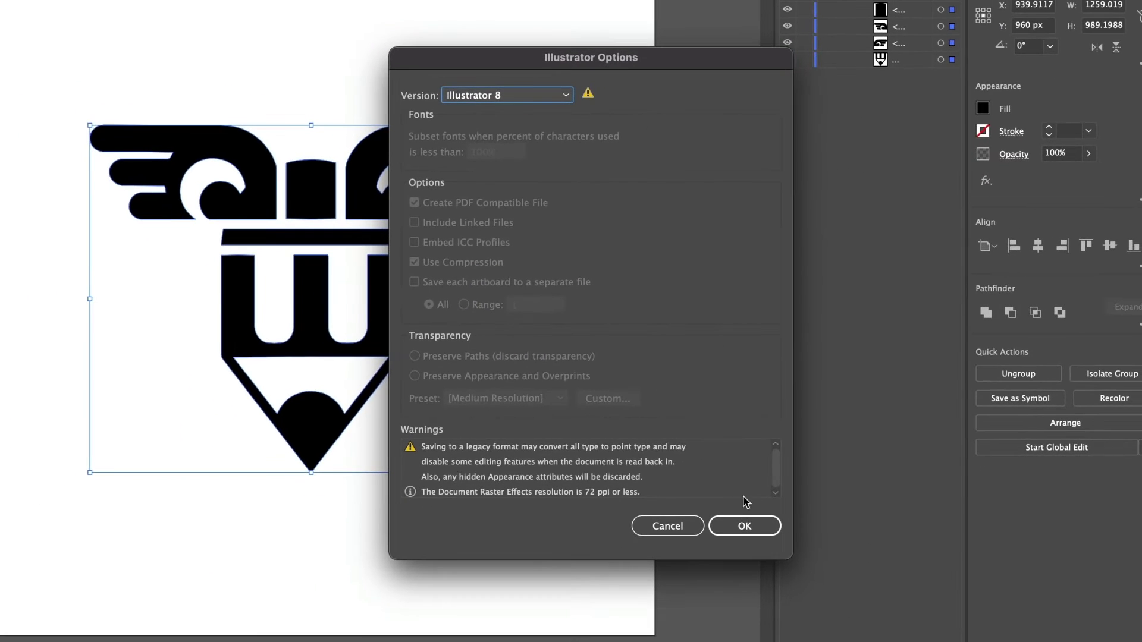
pyautogui.click(744, 524)
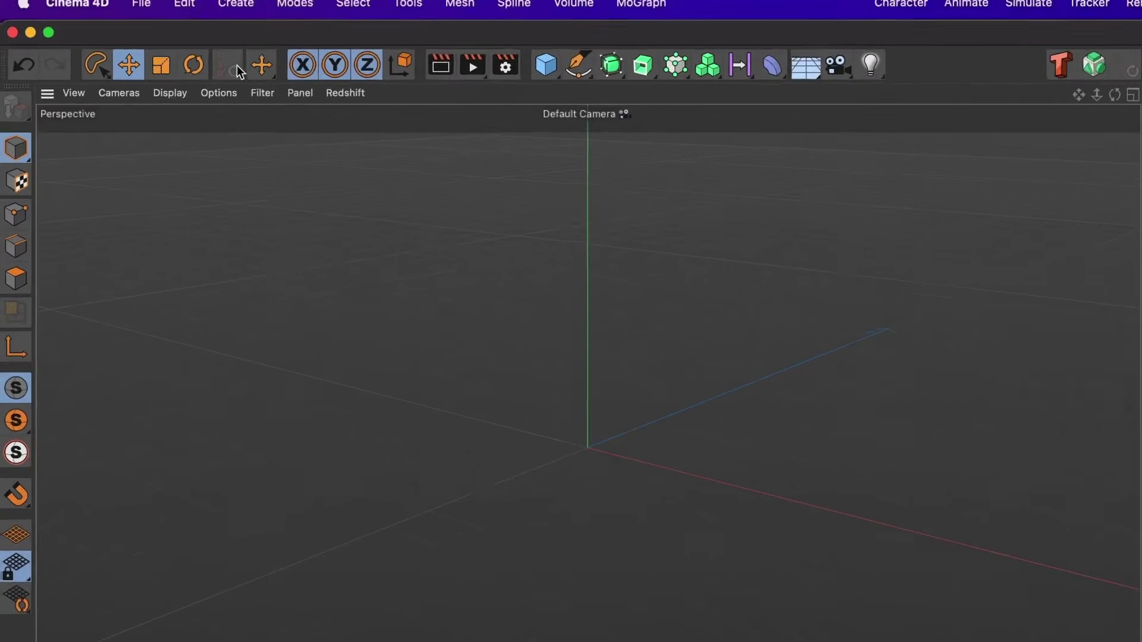
# Merge Logo.ai into the Cinema 4D scene, accepting the default Illustrator import settings
pyautogui.click(188, 22)
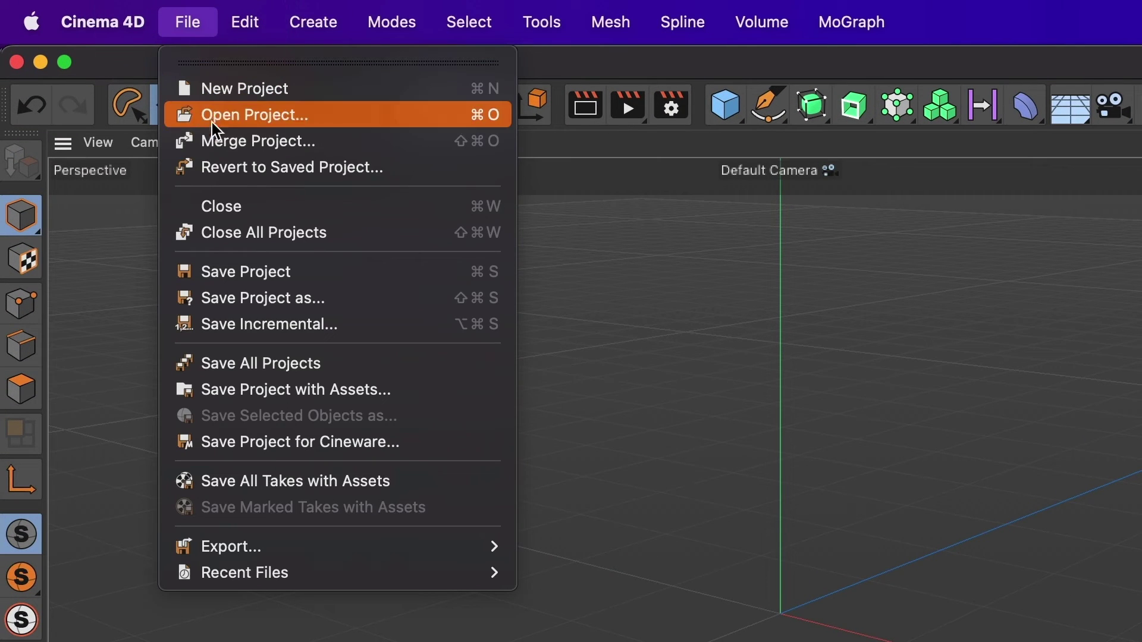
pyautogui.click(341, 145)
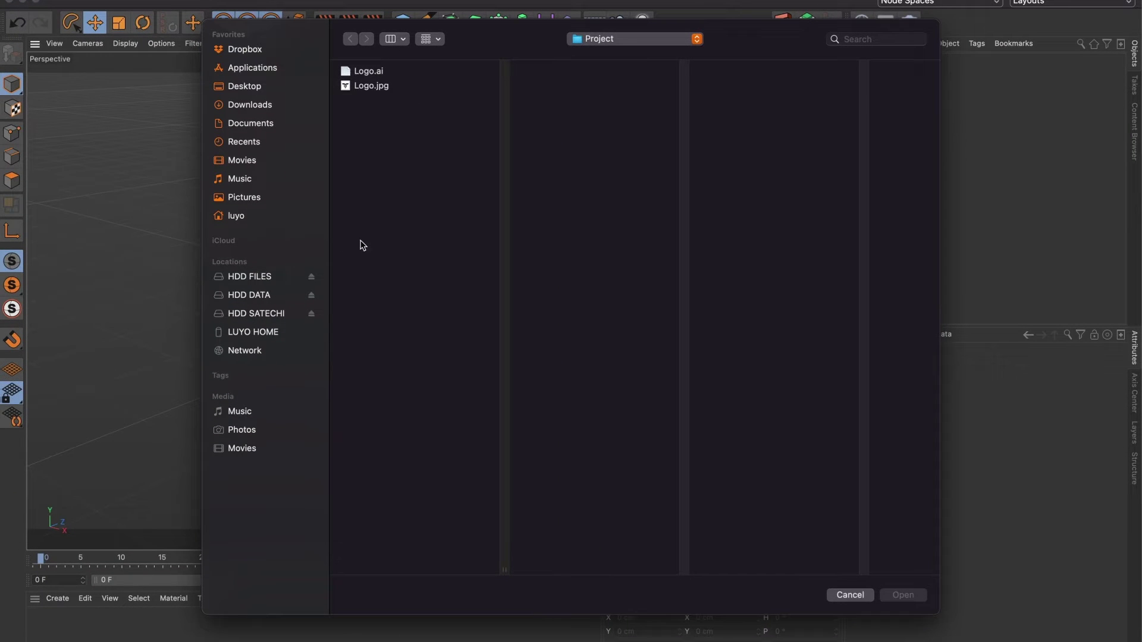
pyautogui.click(370, 72)
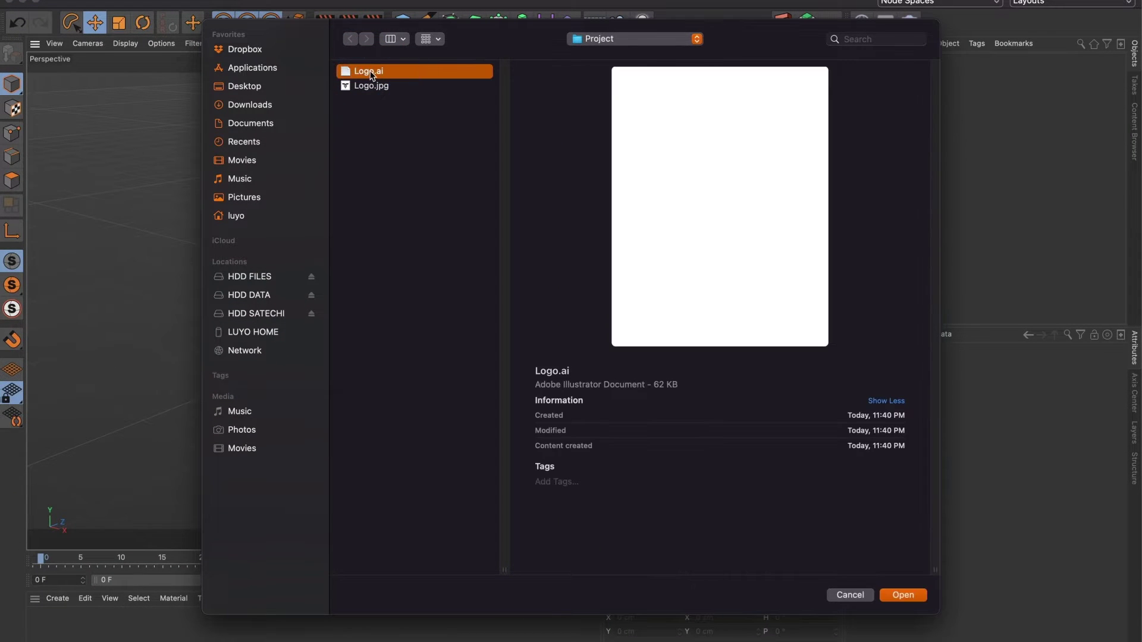
pyautogui.click(902, 596)
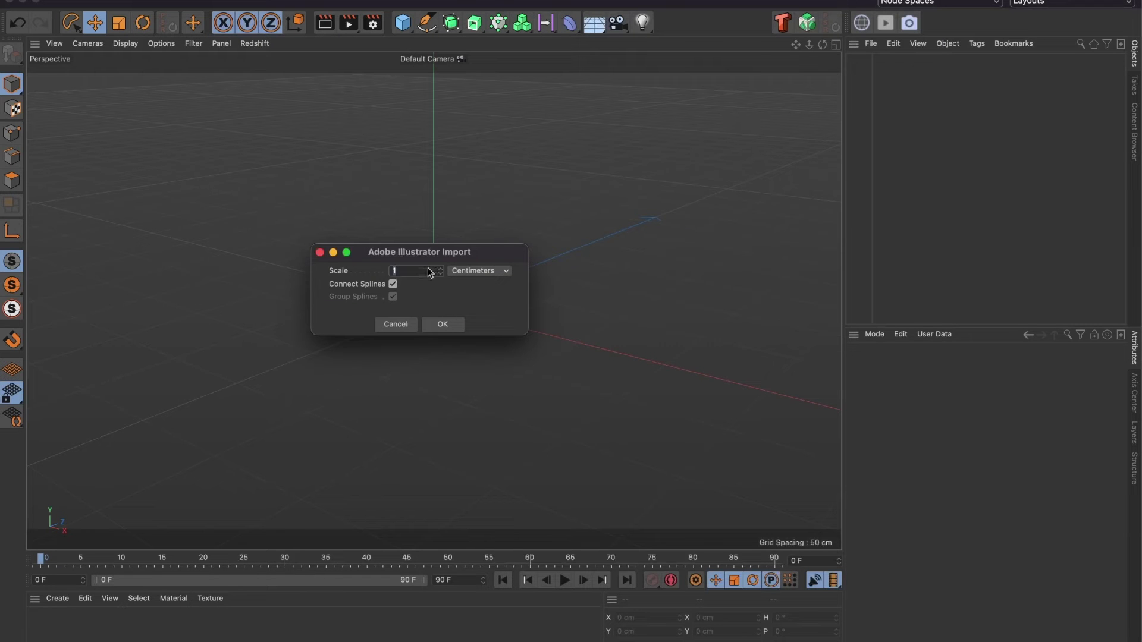
pyautogui.click(444, 325)
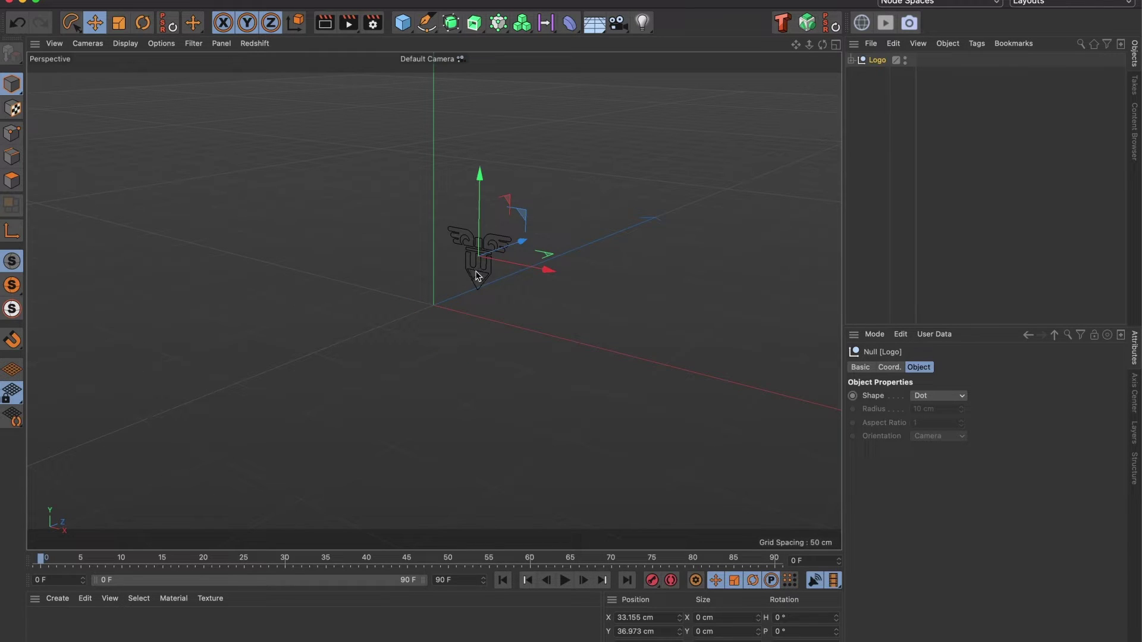
pyautogui.click(120, 24)
pyautogui.moveTo(466, 288)
pyautogui.mouseDown()
pyautogui.moveTo(613, 291)
pyautogui.moveTo(570, 346)
pyautogui.mouseUp()
pyautogui.moveTo(424, 301); pyautogui.dragTo(632, 285)
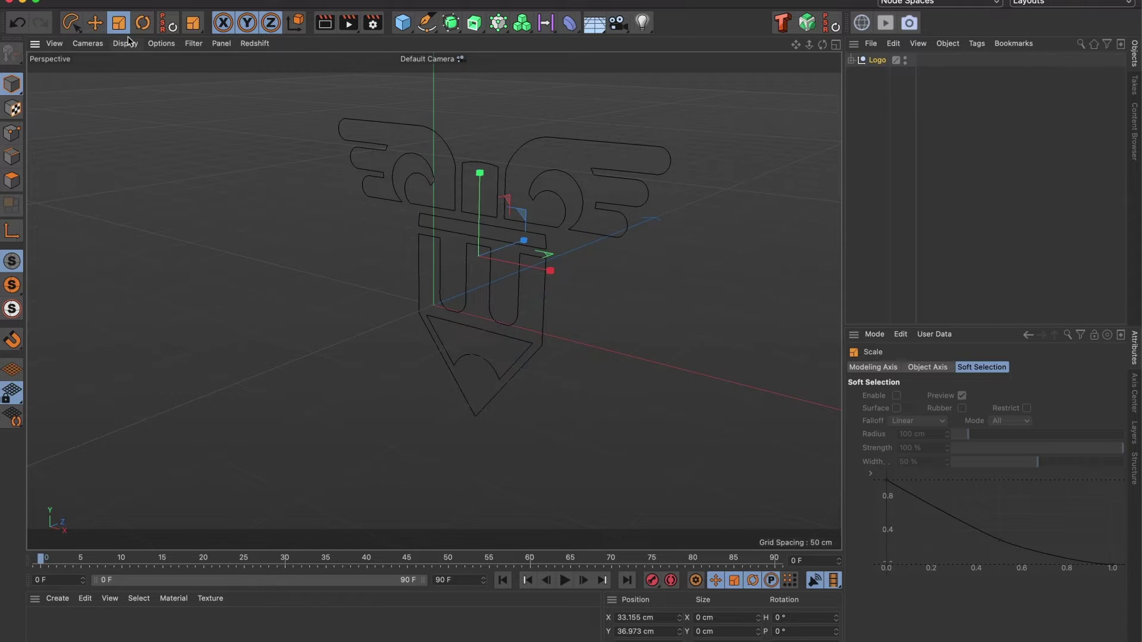
pyautogui.click(94, 22)
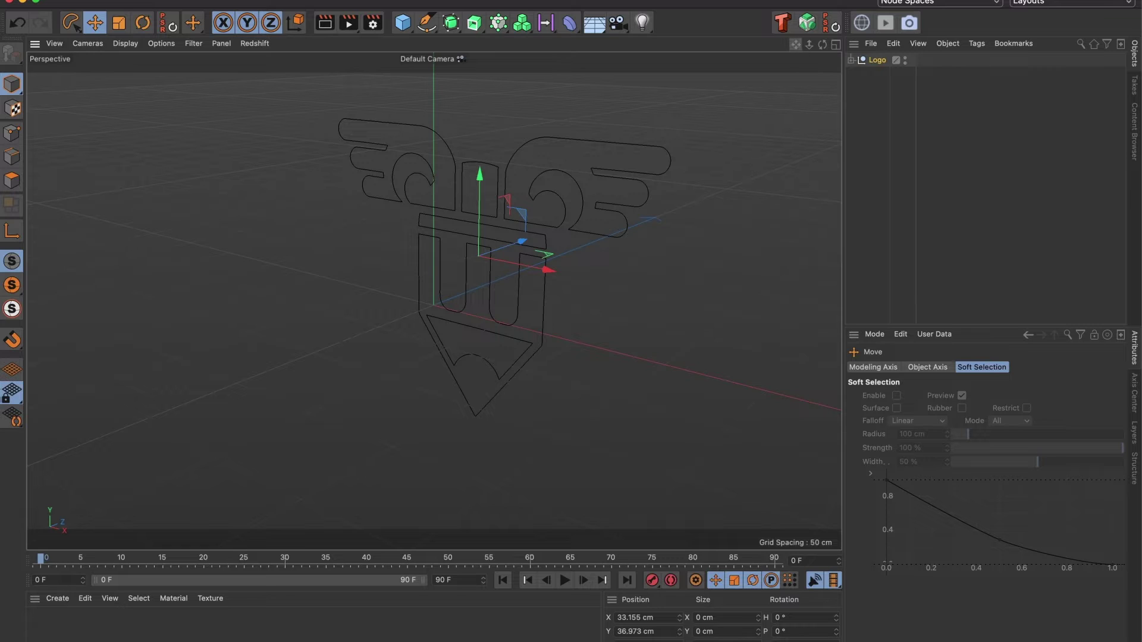
pyautogui.moveTo(795, 45); pyautogui.dragTo(787, 61)
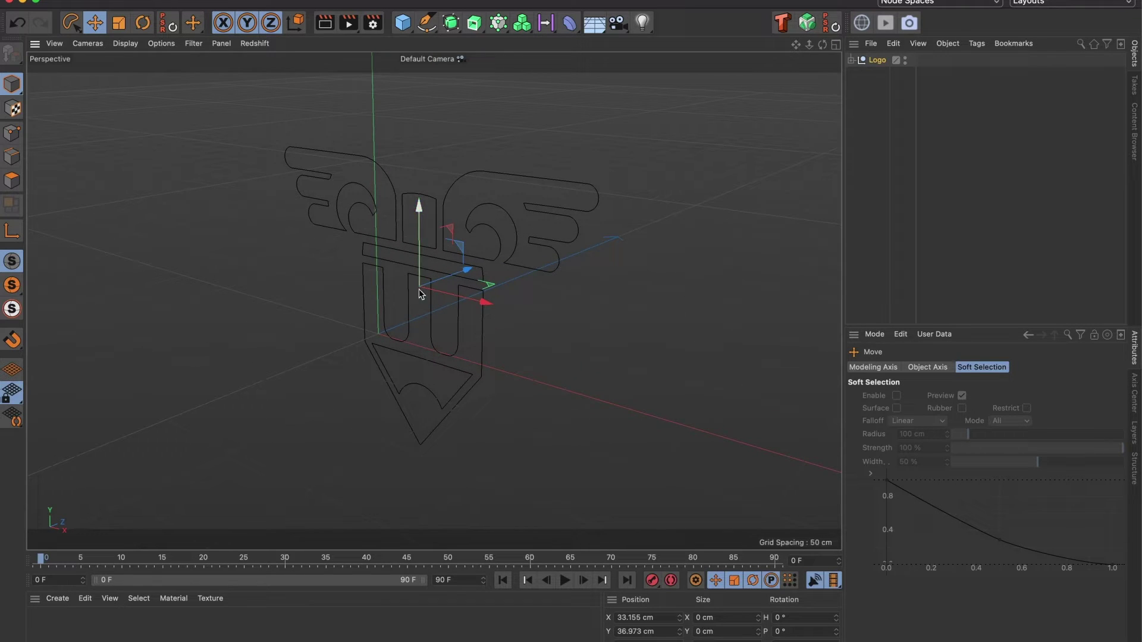
pyautogui.click(851, 61)
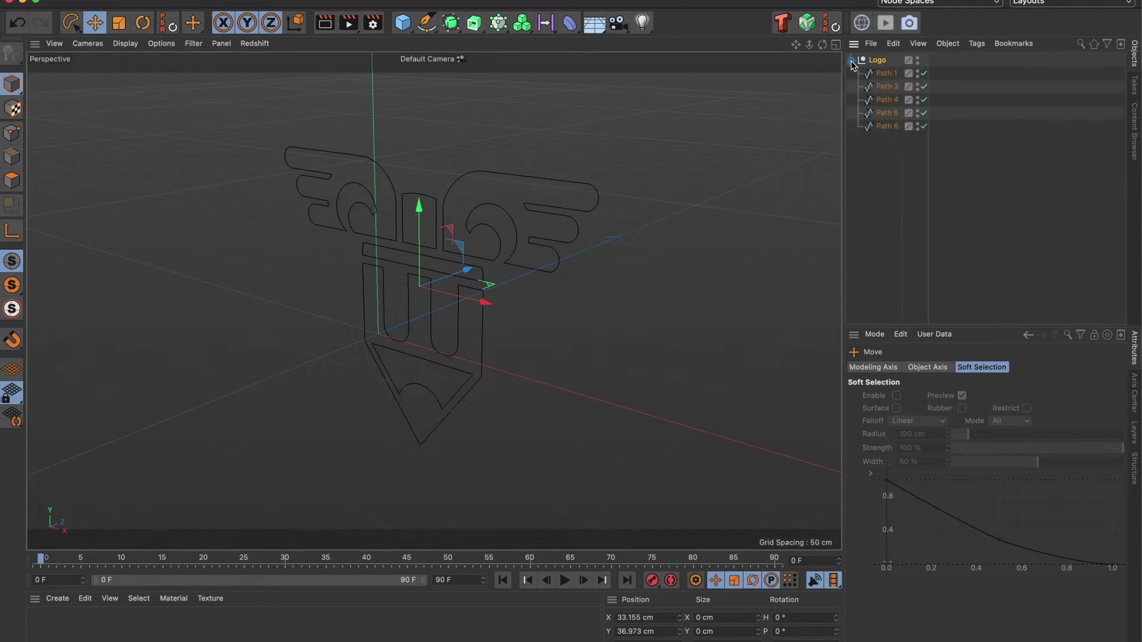
pyautogui.click(880, 77)
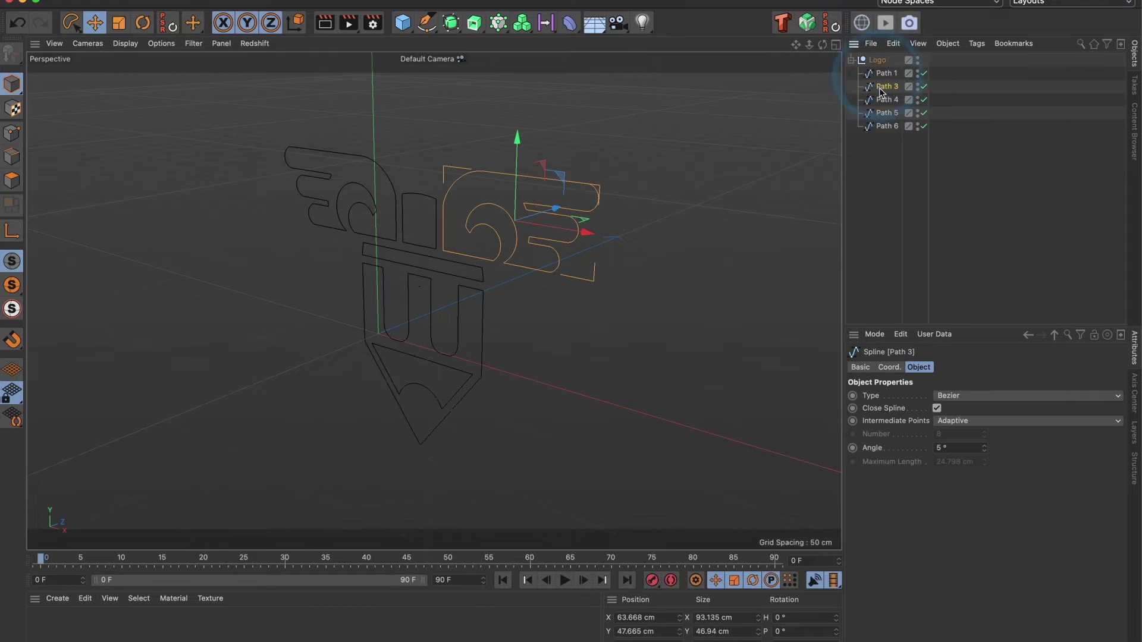
pyautogui.click(882, 99)
pyautogui.click(884, 127)
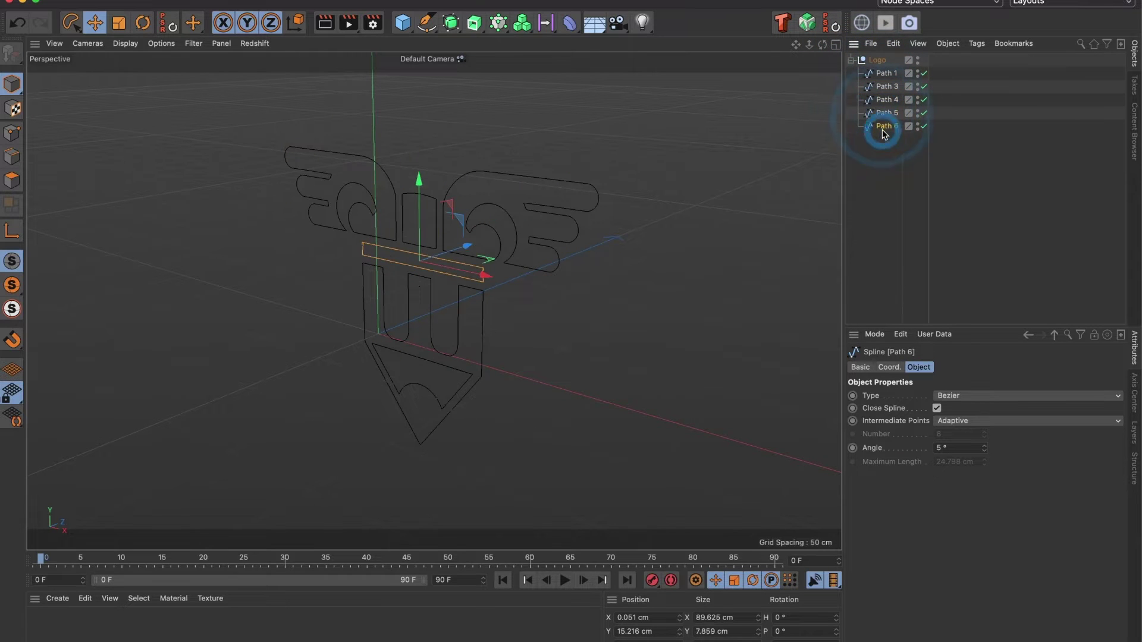
pyautogui.click(852, 61)
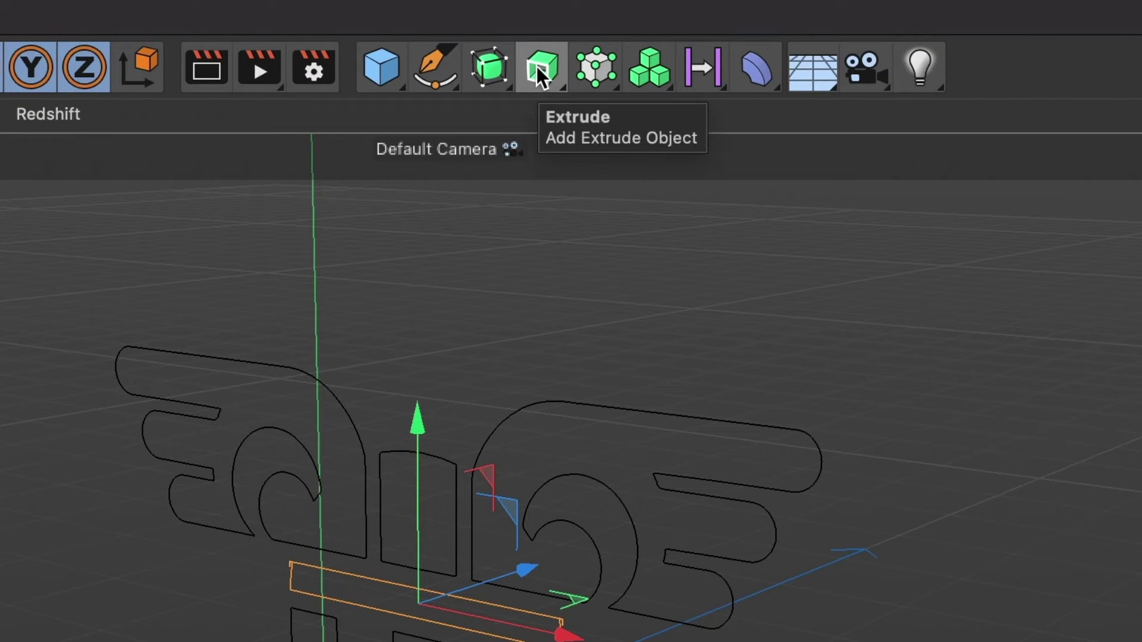
# Place the Logo null inside a new Extrude object and enable Hierarchical
pyautogui.click(536, 66)
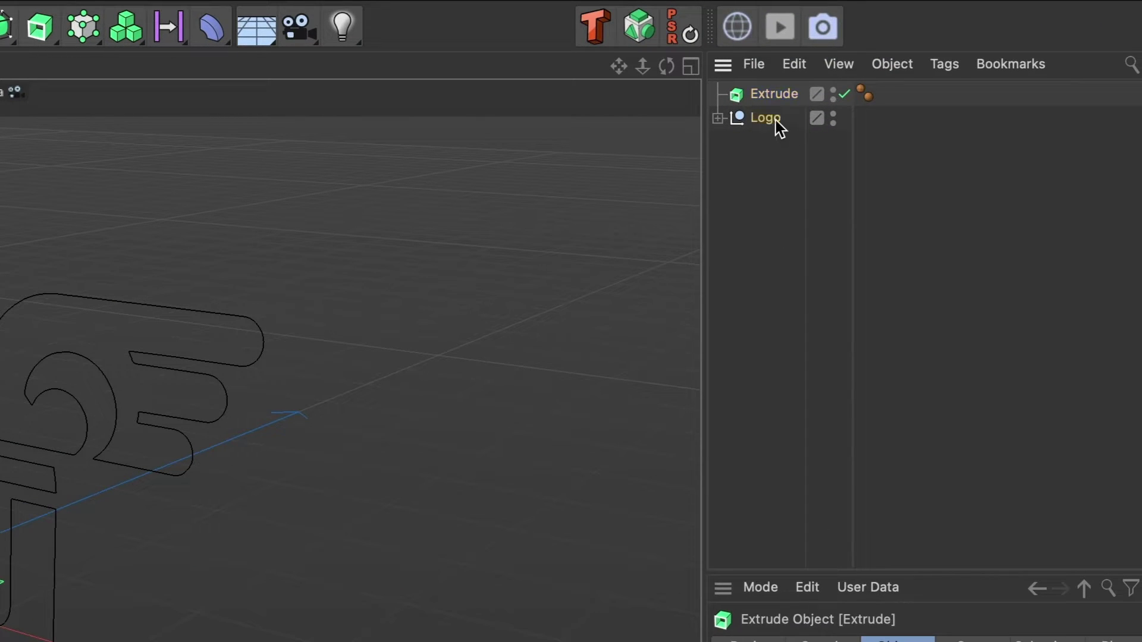
pyautogui.click(776, 120)
pyautogui.moveTo(764, 119); pyautogui.dragTo(765, 94)
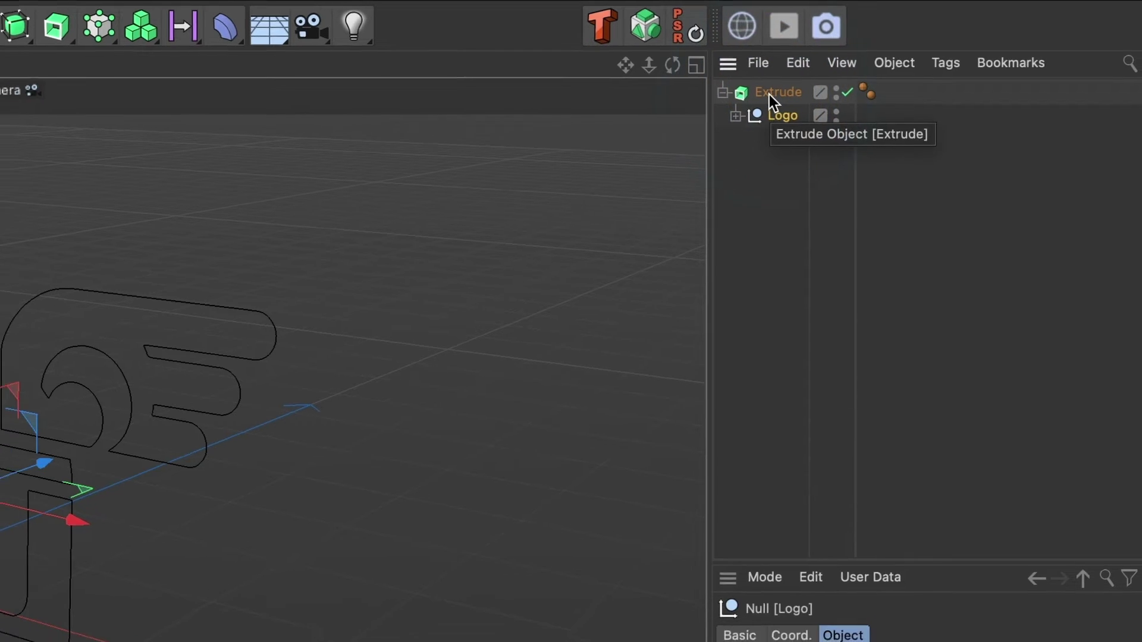
pyautogui.click(769, 94)
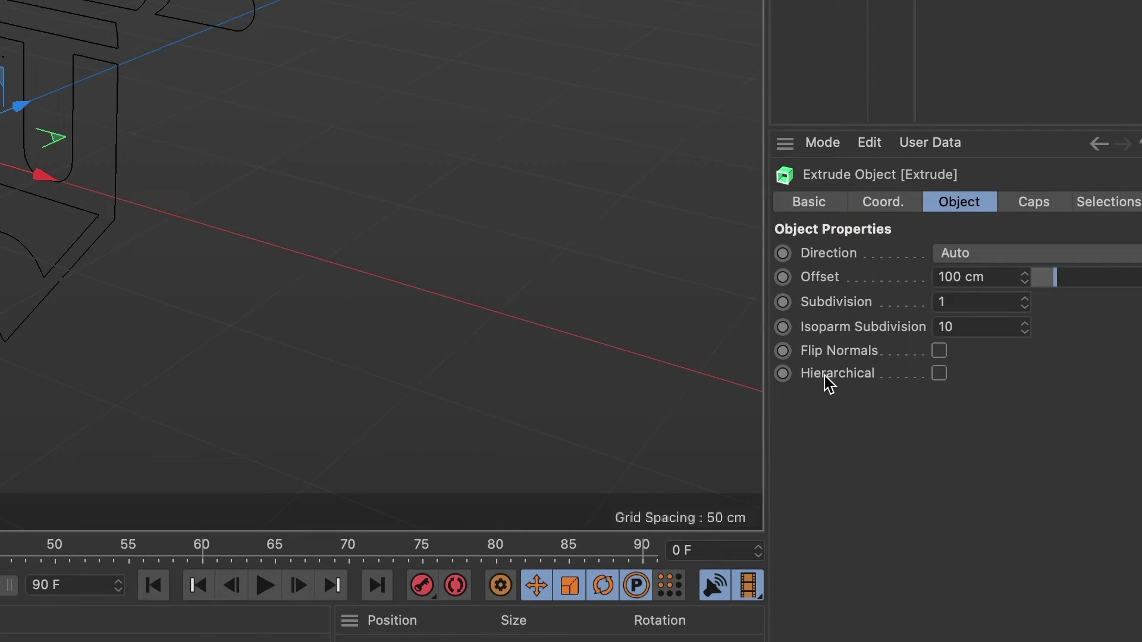
pyautogui.click(939, 374)
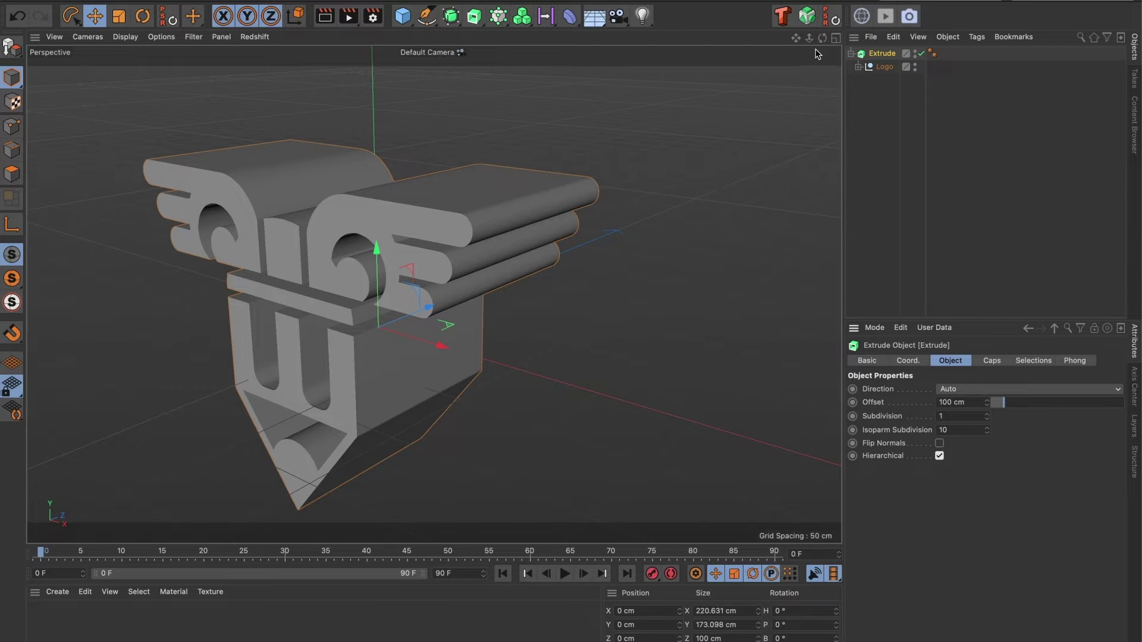
# Orbit and zoom onto the extruded logo and show the Extrude Caps settings
pyautogui.moveTo(822, 38); pyautogui.dragTo(761, 137)
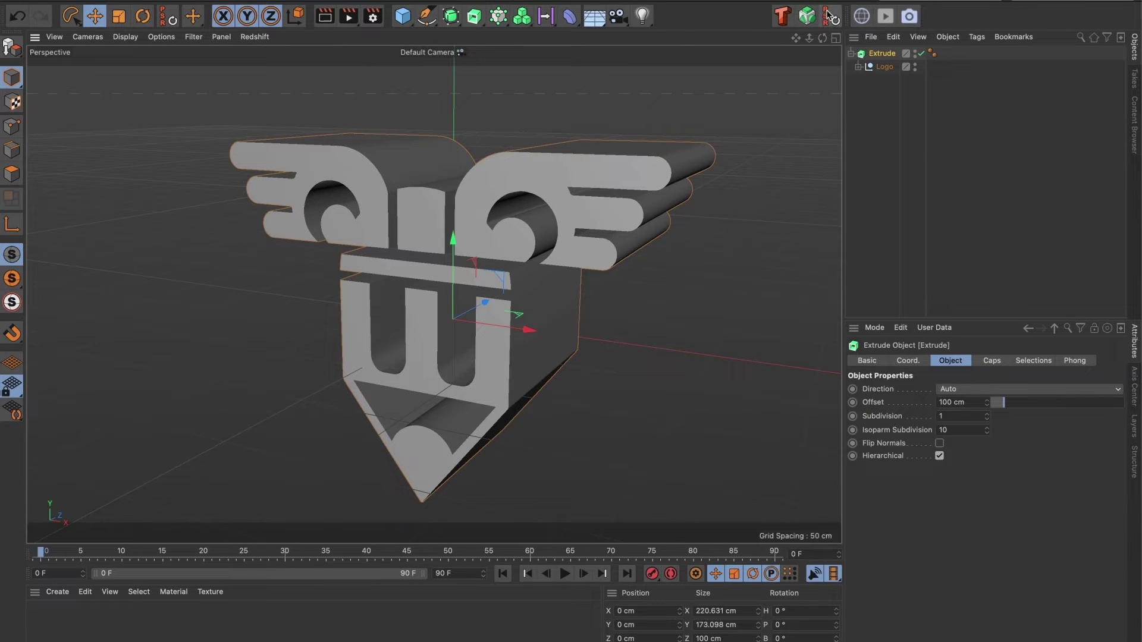
pyautogui.moveTo(809, 38); pyautogui.dragTo(827, 39)
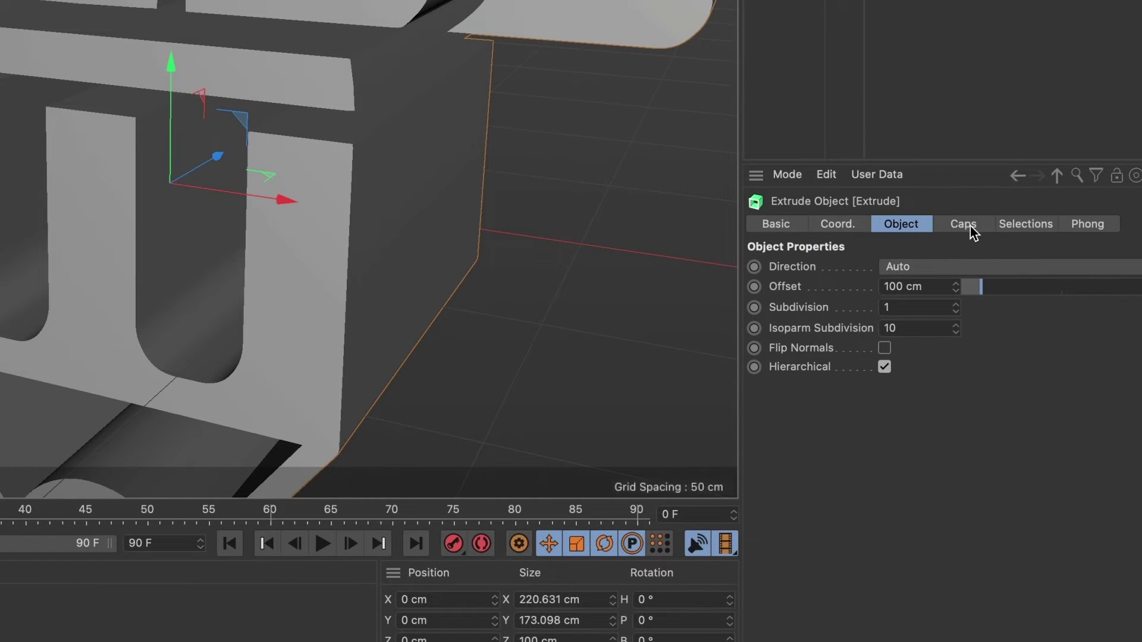
pyautogui.click(964, 224)
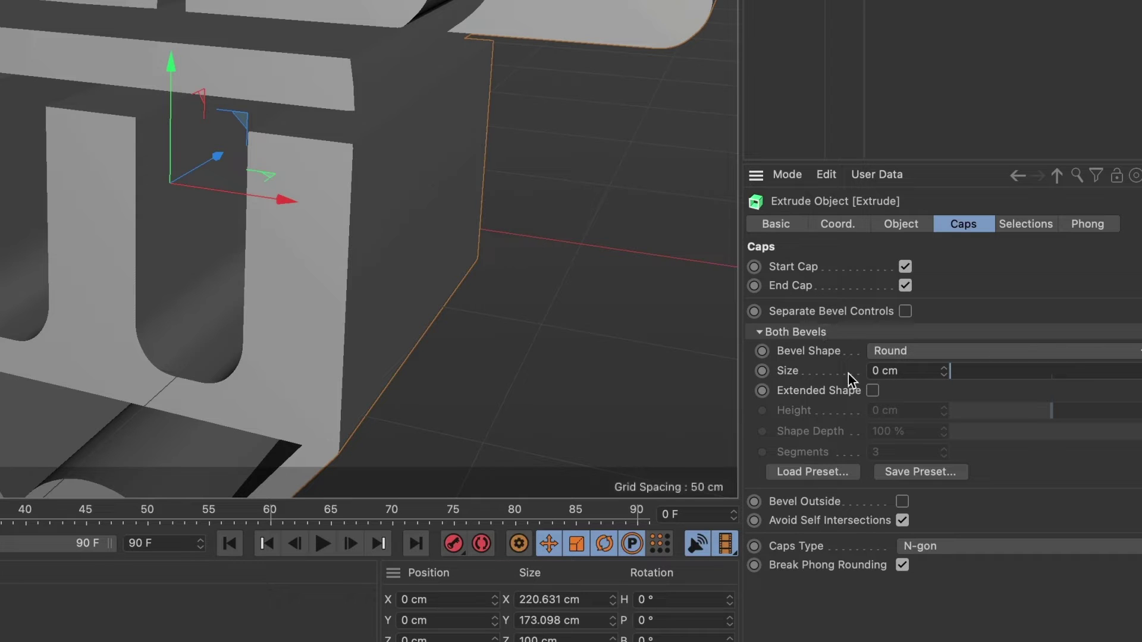
# Set the bevel size to 2 cm and switch the viewport to Gouraud Shading (Lines)
pyautogui.click(916, 372)
pyautogui.write('2')
pyautogui.press('Return')
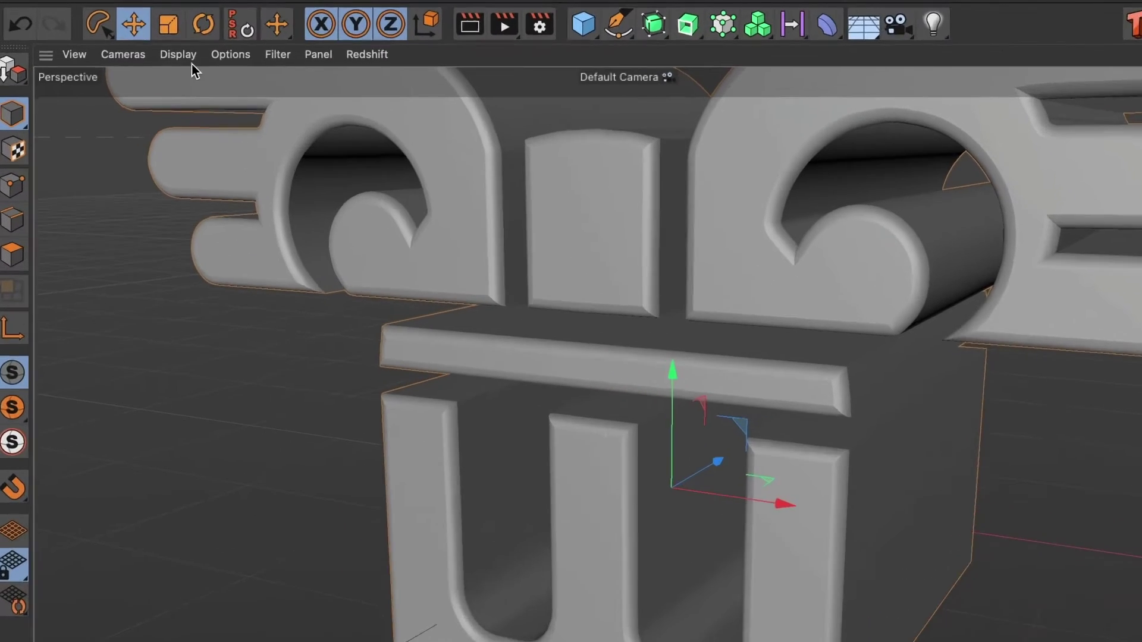
pyautogui.click(127, 38)
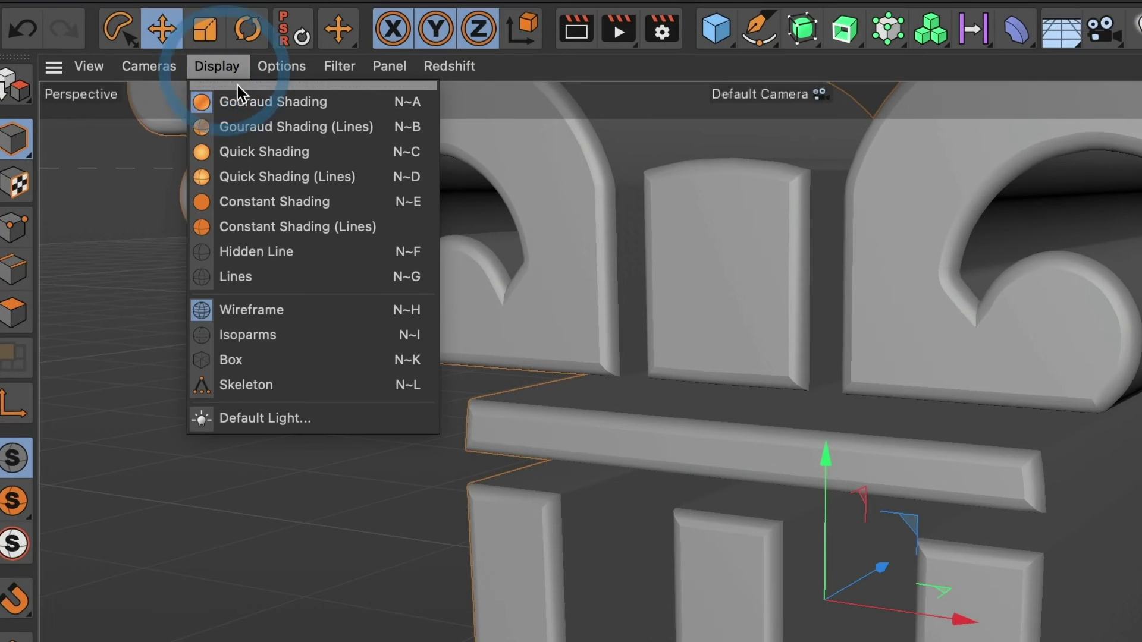
pyautogui.click(220, 126)
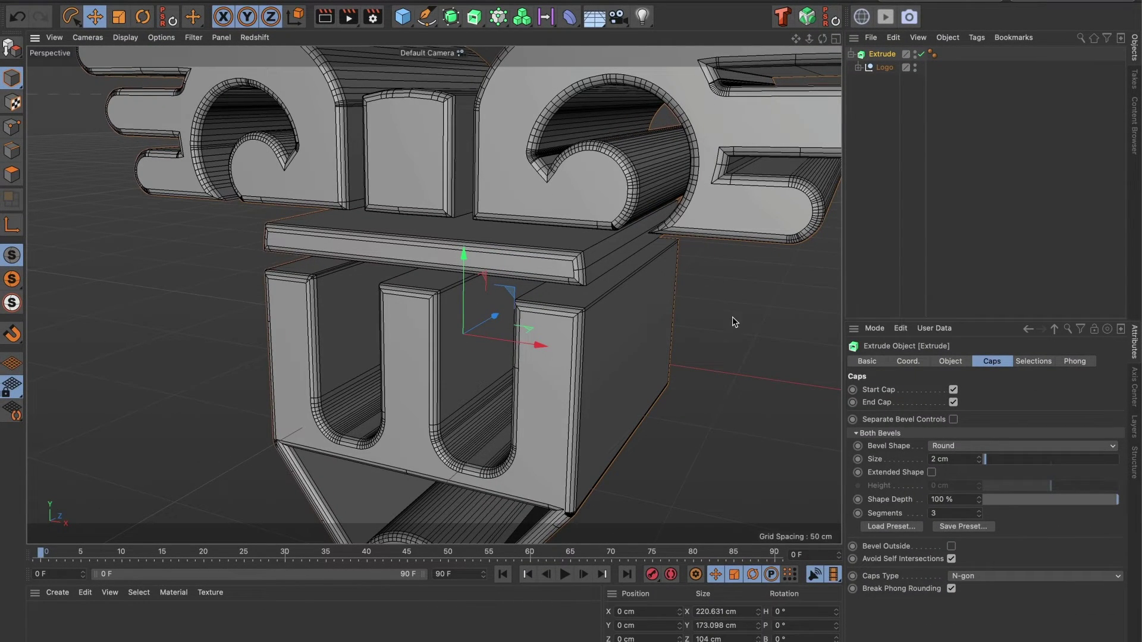
# Reduce the bevel size to 1 cm and orbit out to view the whole logo
pyautogui.doubleClick(962, 462)
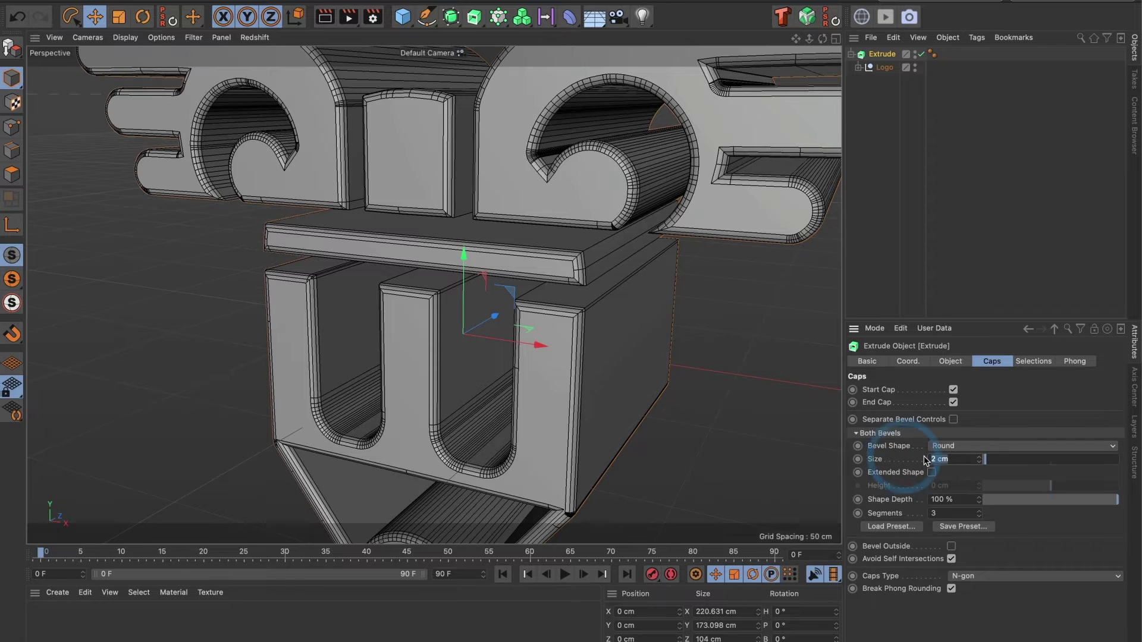
pyautogui.write('1')
pyautogui.press('Return')
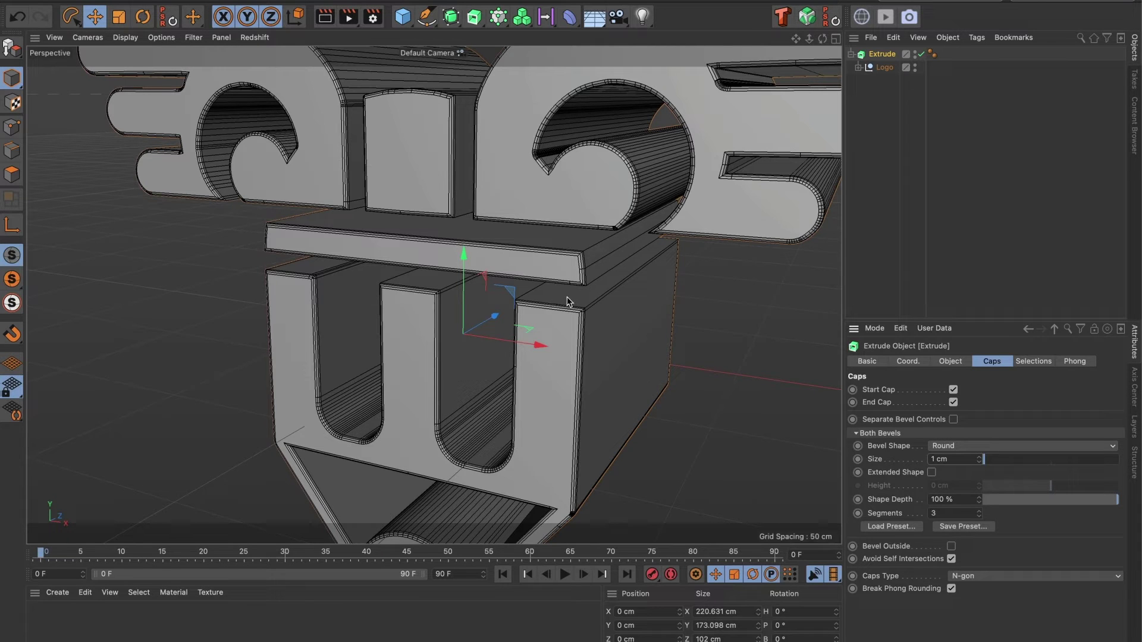
pyautogui.moveTo(809, 39); pyautogui.dragTo(797, 42)
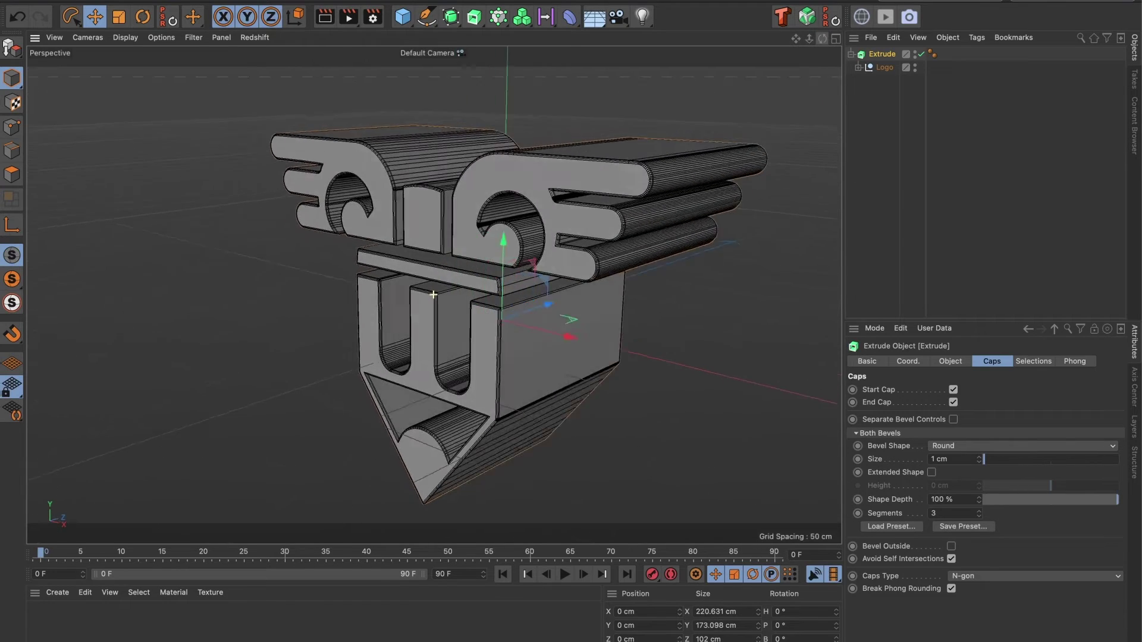
pyautogui.moveTo(433, 295); pyautogui.dragTo(494, 265)
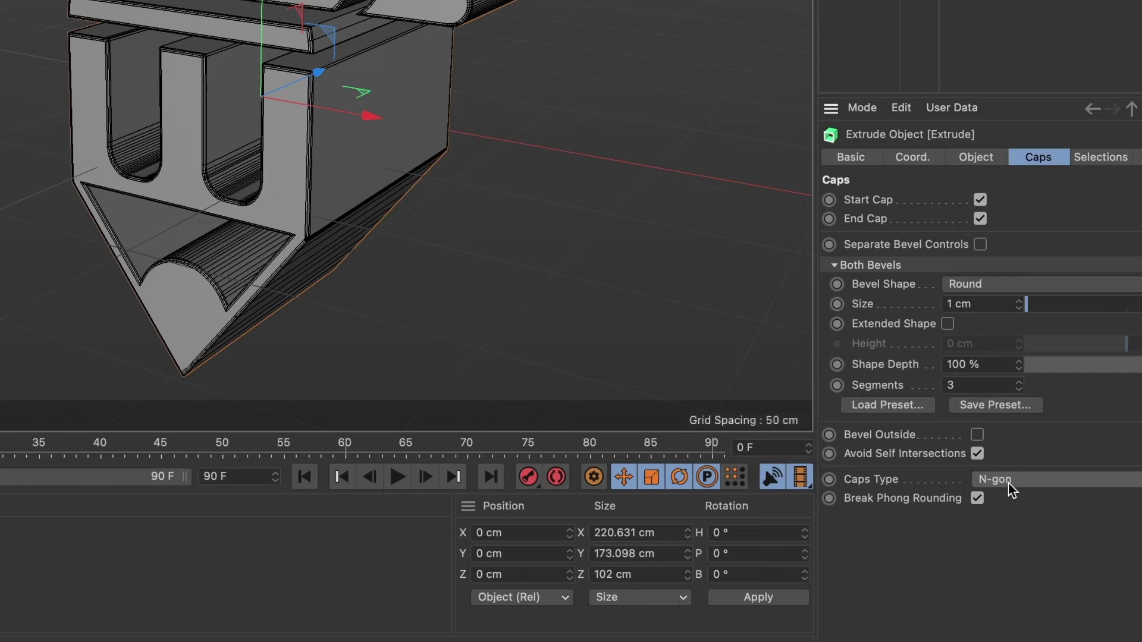
# Set the Extrude Caps Type to Delaunay
pyautogui.click(1005, 483)
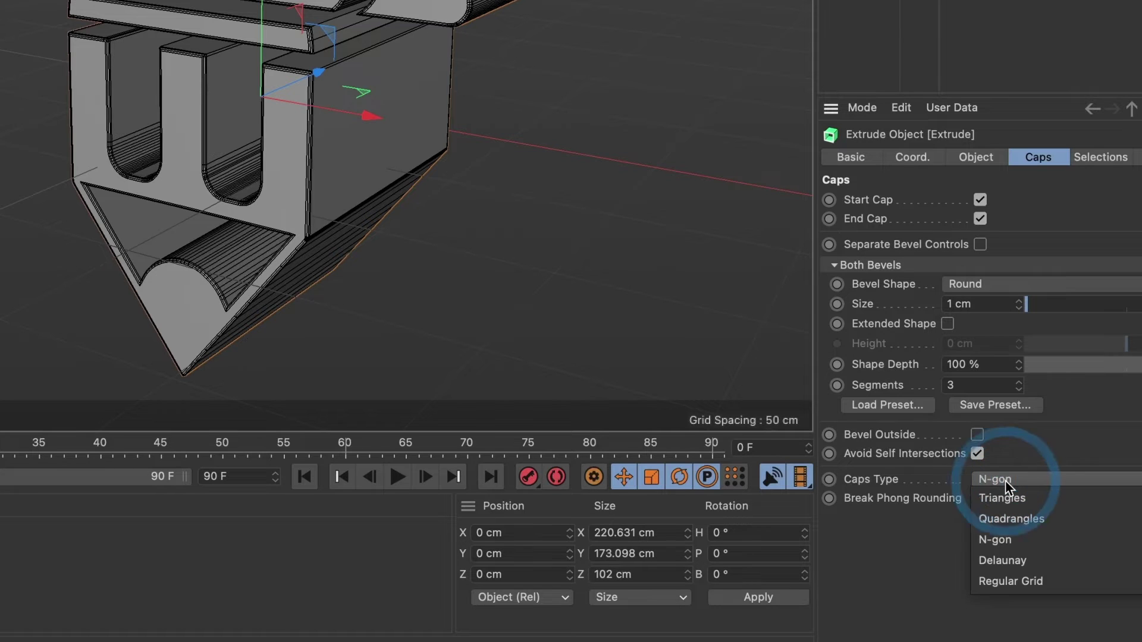
pyautogui.click(1024, 556)
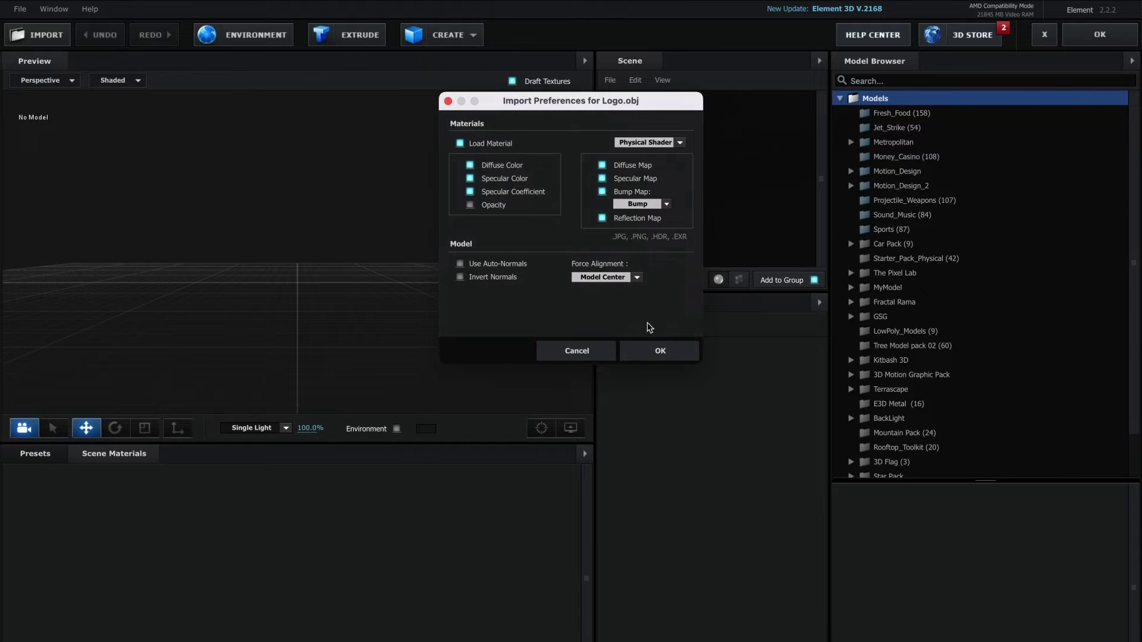
# Load Logo.obj into Element 3D and orbit the preview camera around the logo
pyautogui.click(658, 351)
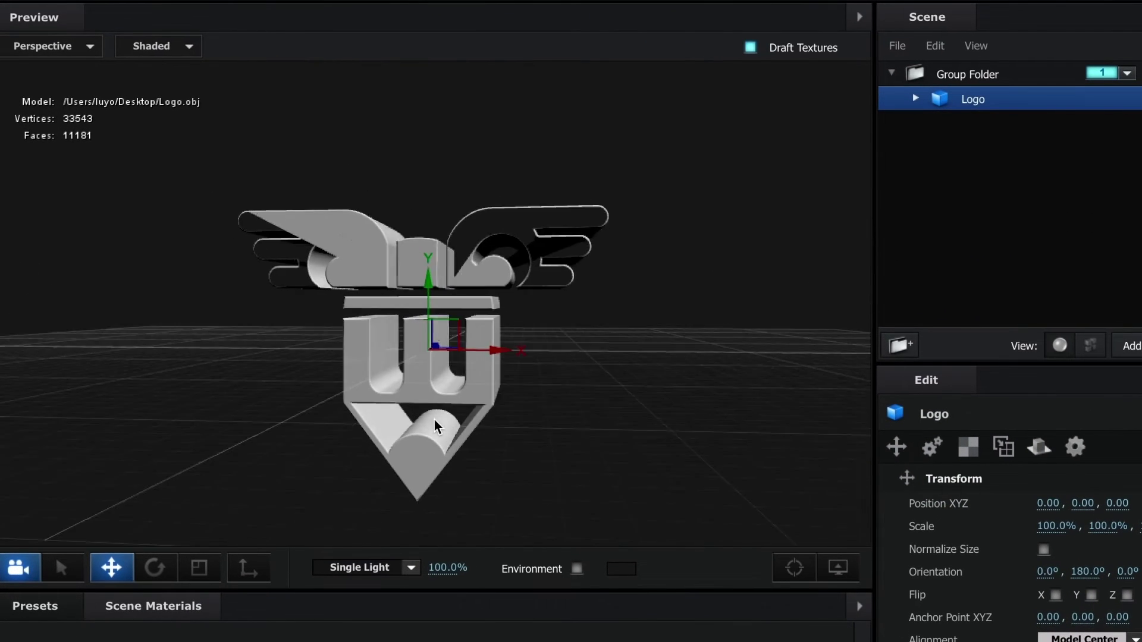
pyautogui.moveTo(434, 419)
pyautogui.mouseDown()
pyautogui.moveTo(387, 420)
pyautogui.moveTo(440, 428)
pyautogui.moveTo(633, 400)
pyautogui.moveTo(386, 285)
pyautogui.mouseUp()
pyautogui.scroll(5, 472, 396)
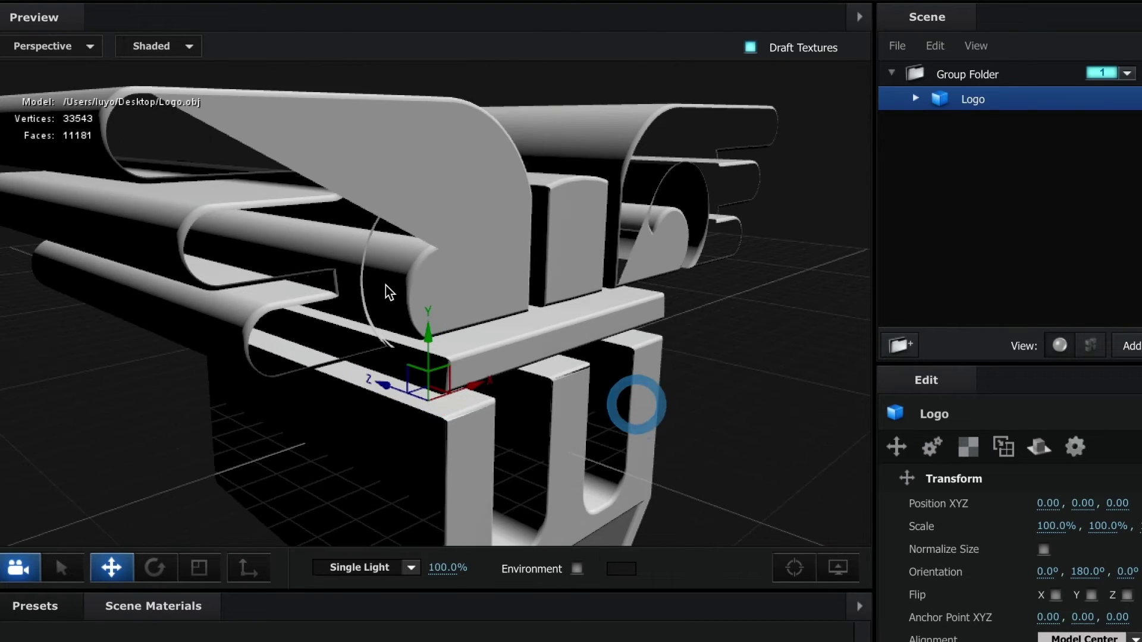
pyautogui.moveTo(499, 245); pyautogui.dragTo(770, 259)
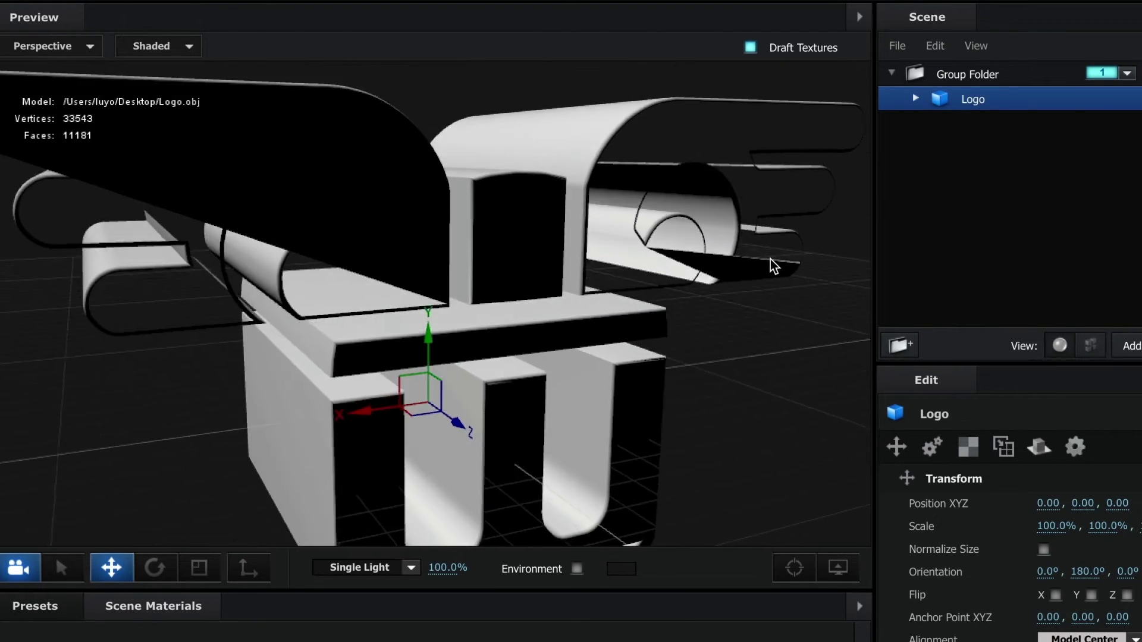
pyautogui.moveTo(545, 366); pyautogui.dragTo(786, 369)
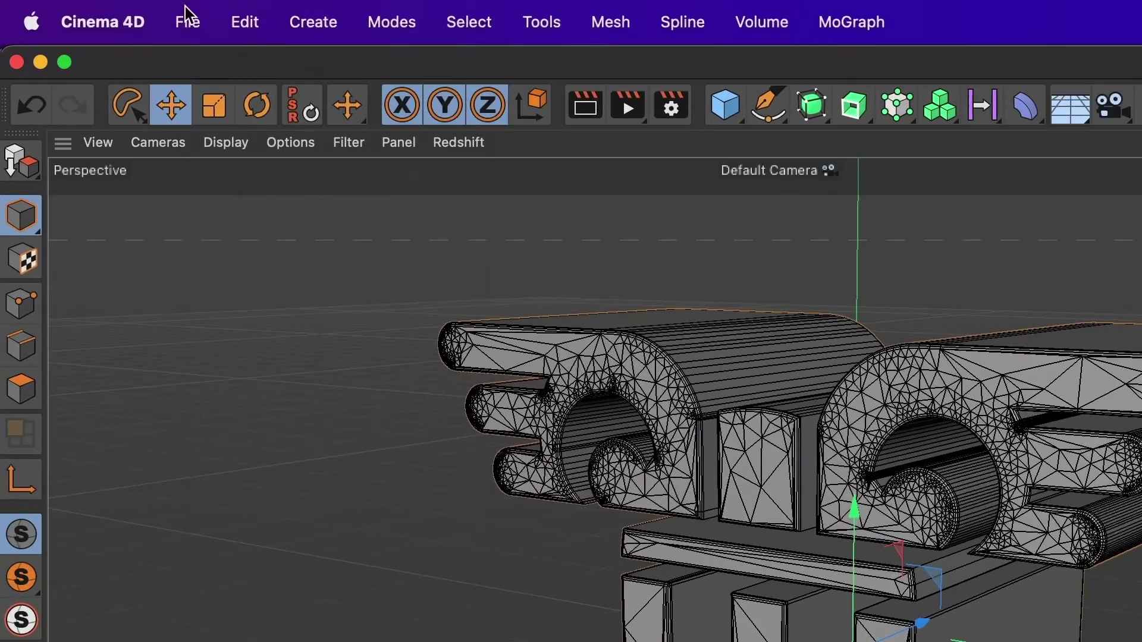
# Export the bevelled logo as a Wavefront OBJ file named Logo.obj in the Project folder
pyautogui.click(189, 22)
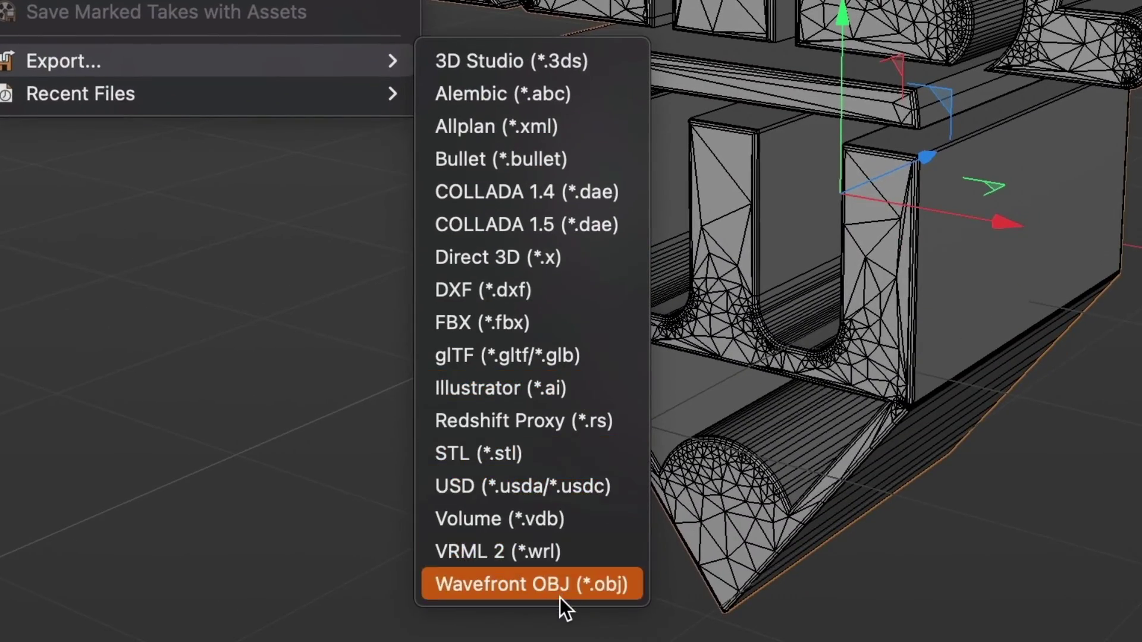
pyautogui.click(483, 584)
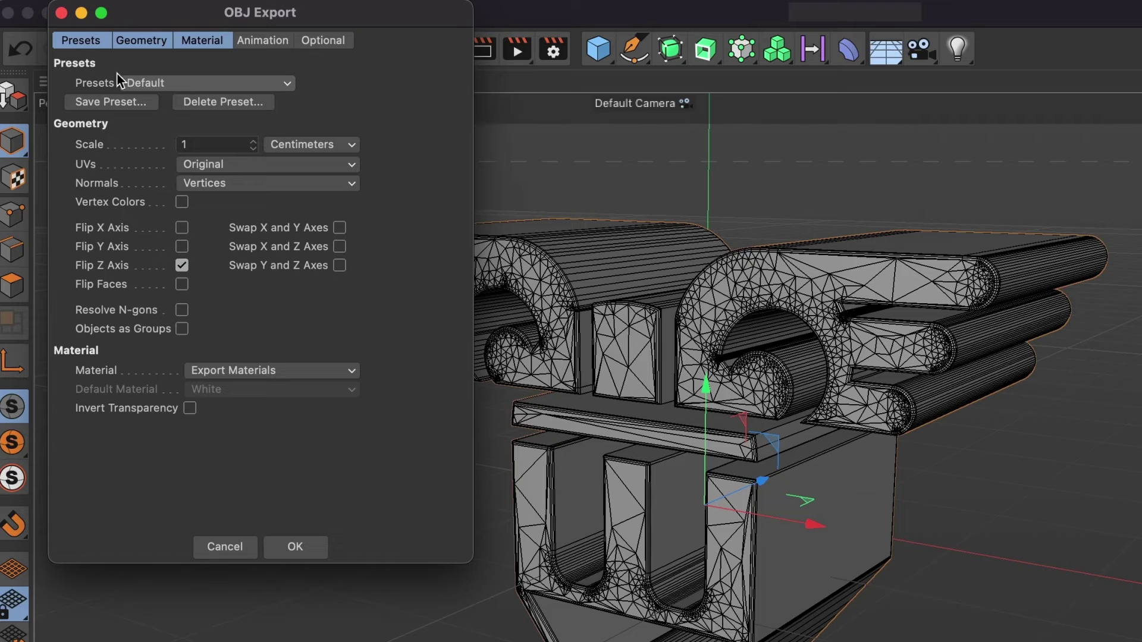
pyautogui.click(297, 546)
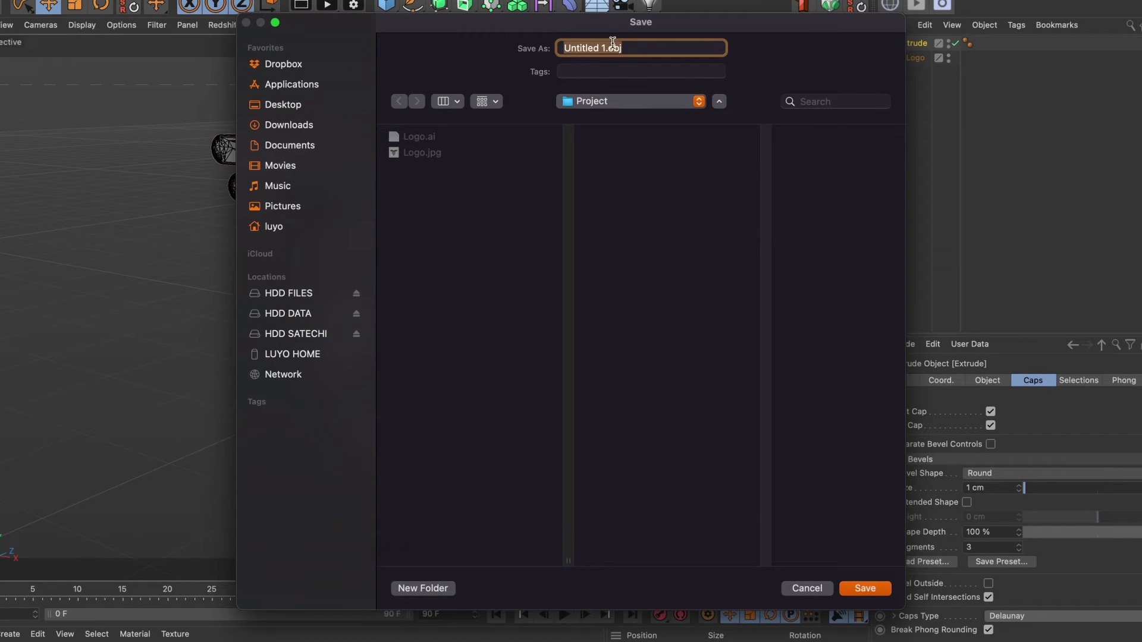
pyautogui.moveTo(605, 49); pyautogui.dragTo(453, 42)
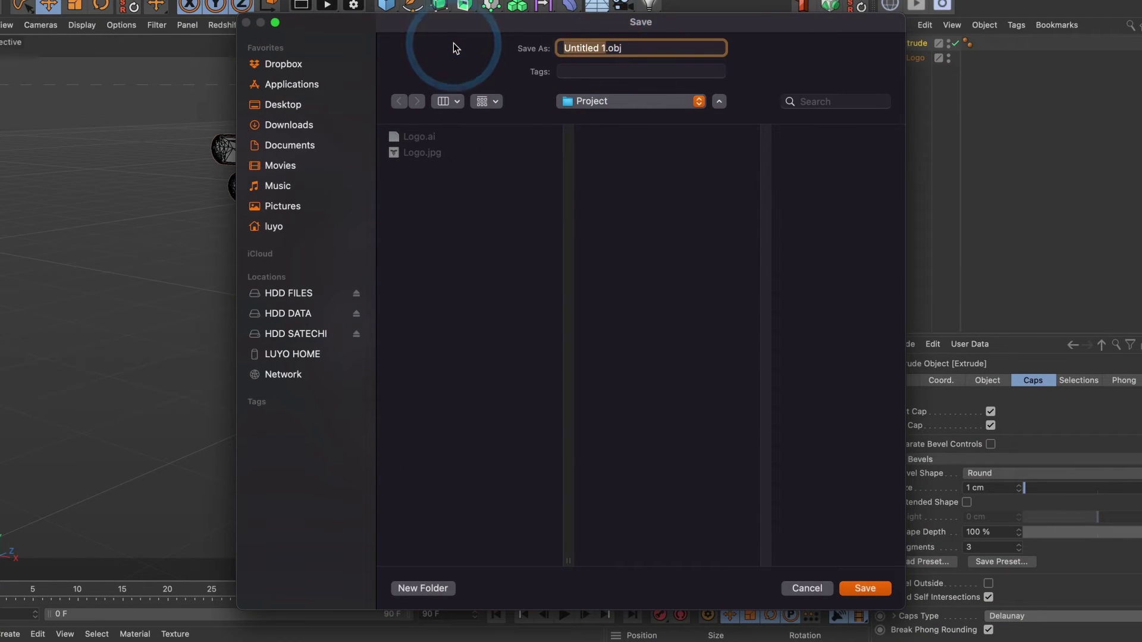
pyautogui.write('Logo')
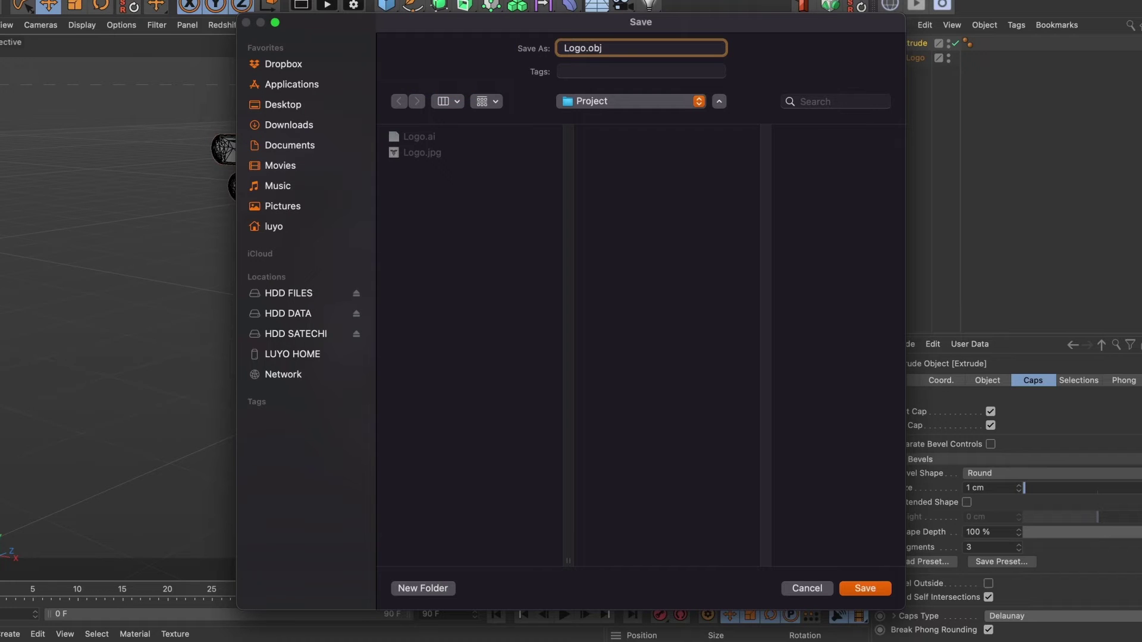
pyautogui.click(872, 593)
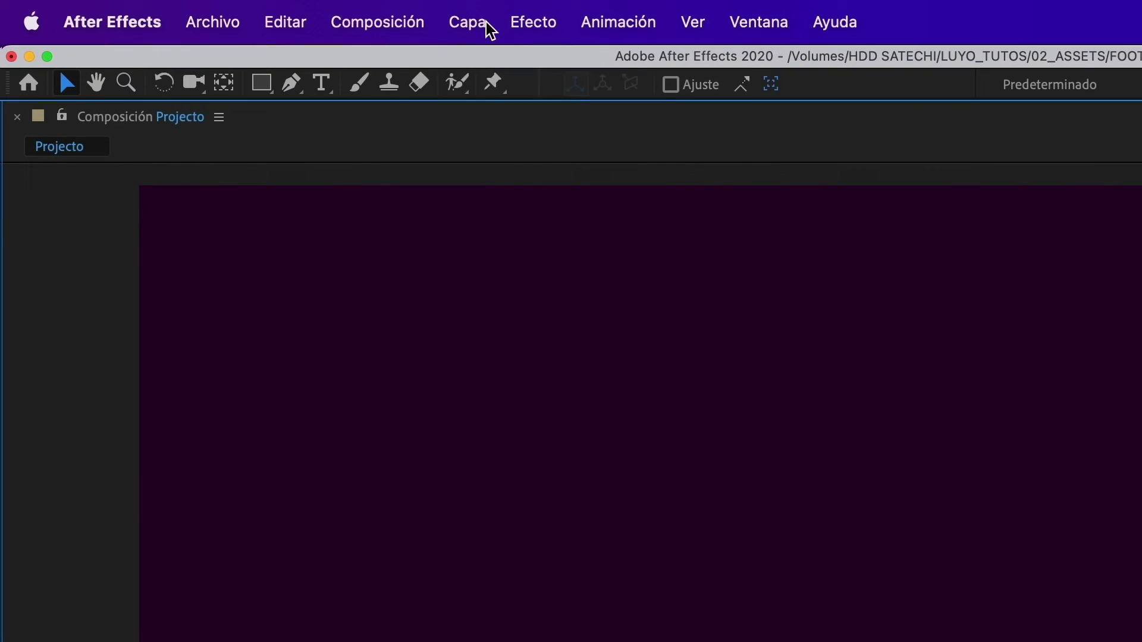
# Create a new full-size solid layer named E3D
pyautogui.click(476, 24)
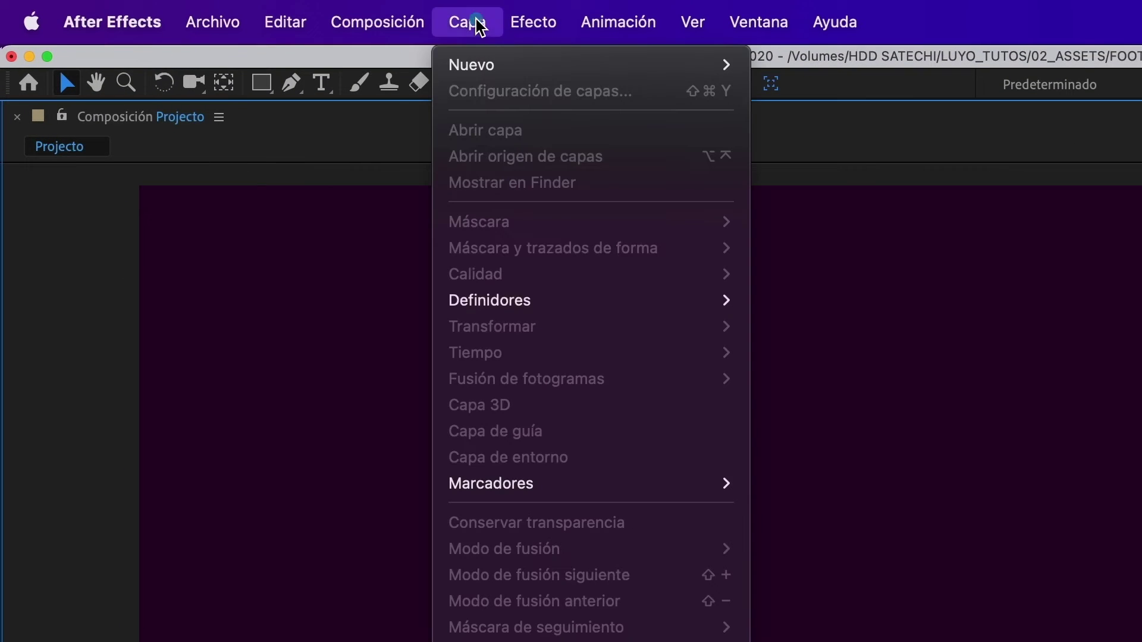
pyautogui.moveTo(589, 66)
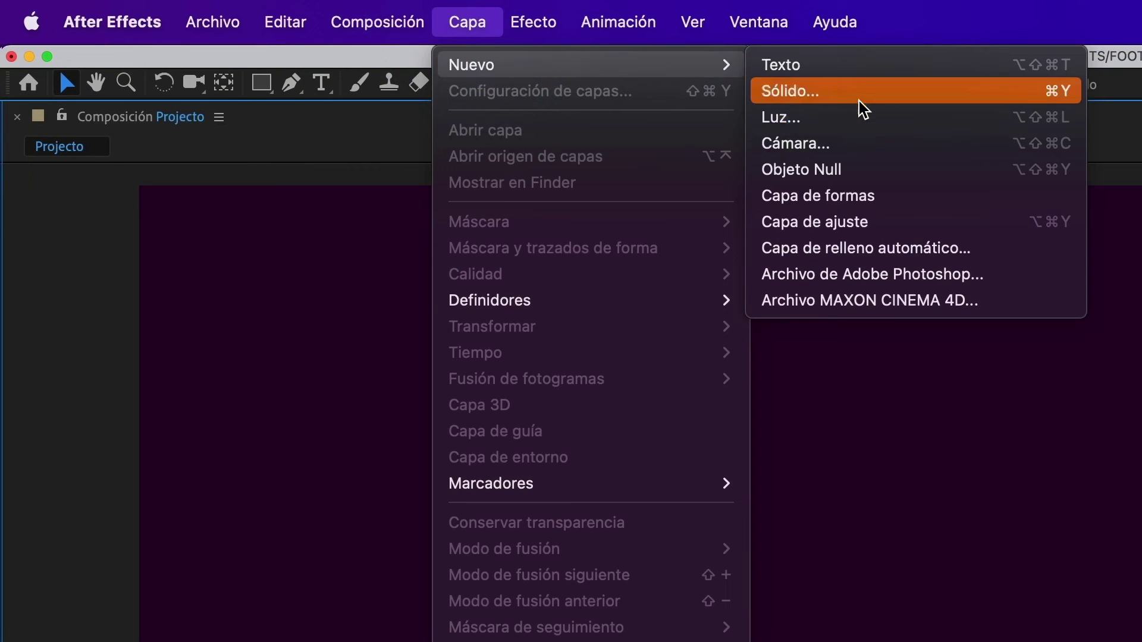
pyautogui.click(861, 101)
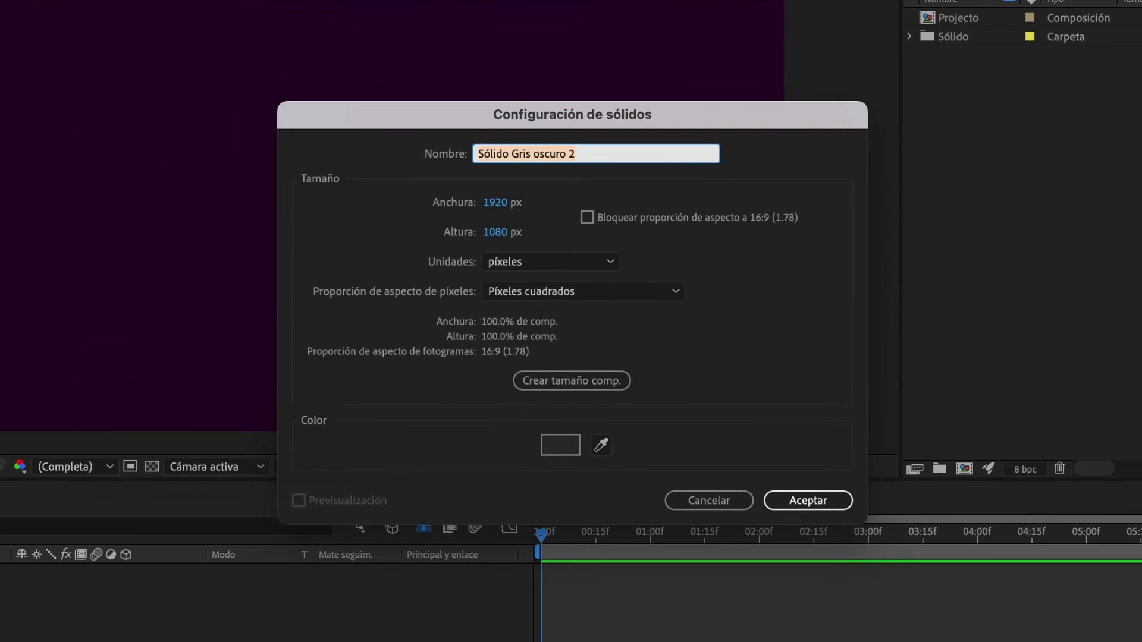
pyautogui.write('E3')
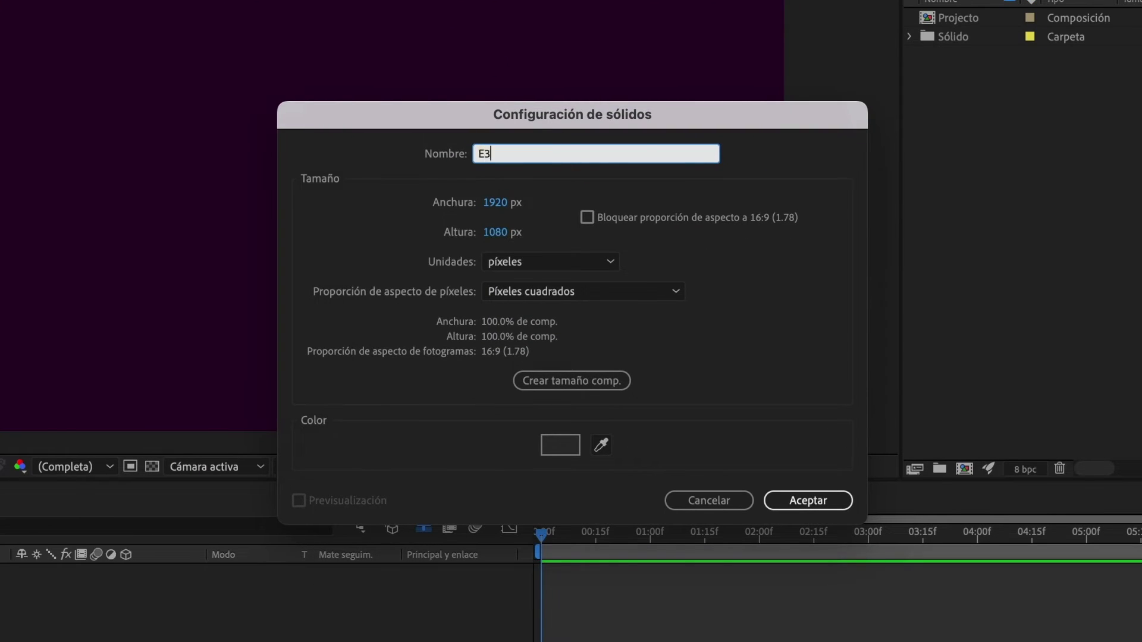
pyautogui.write('D')
pyautogui.click(805, 499)
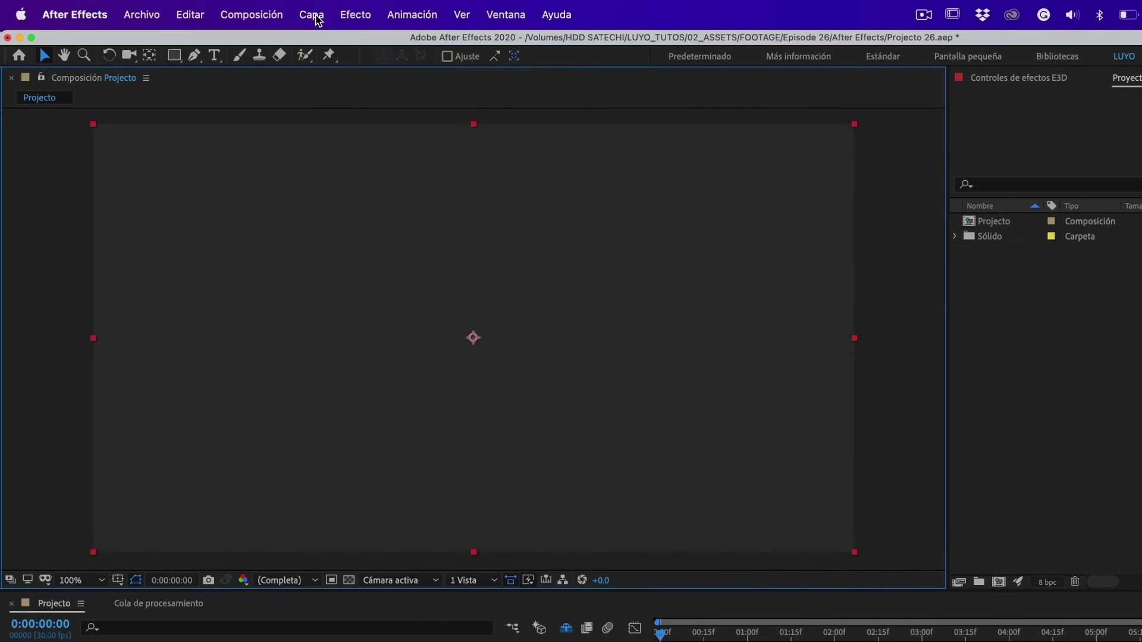
# Apply the Video Copilot Element effect to the E3D solid and bring up Scene Setup
pyautogui.click(313, 14)
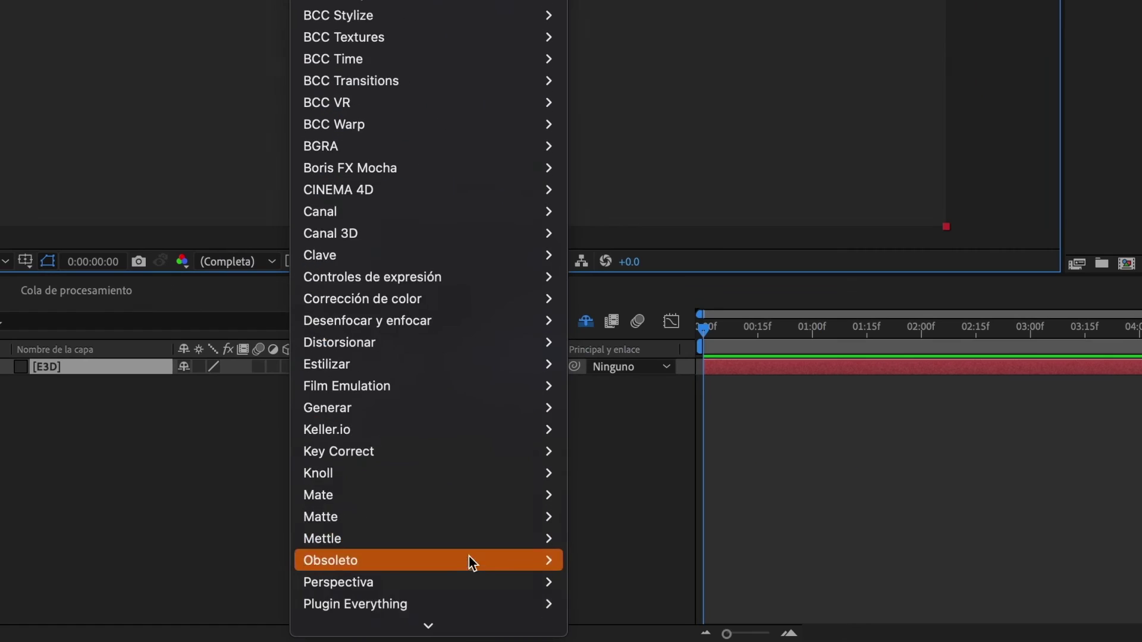
pyautogui.moveTo(355, 15)
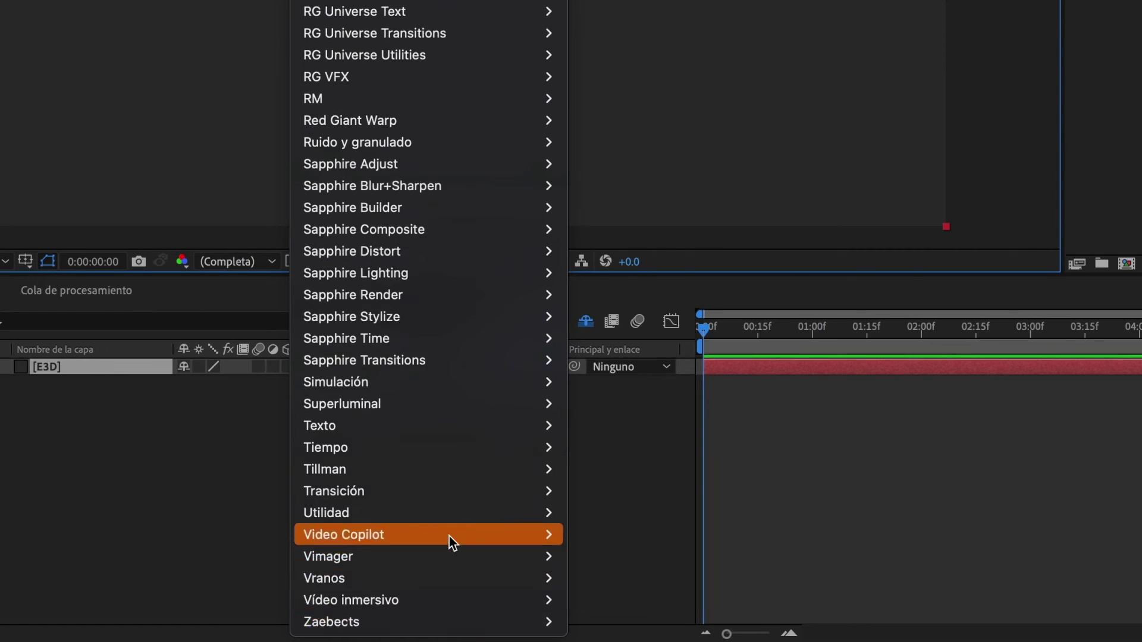
pyautogui.moveTo(344, 534)
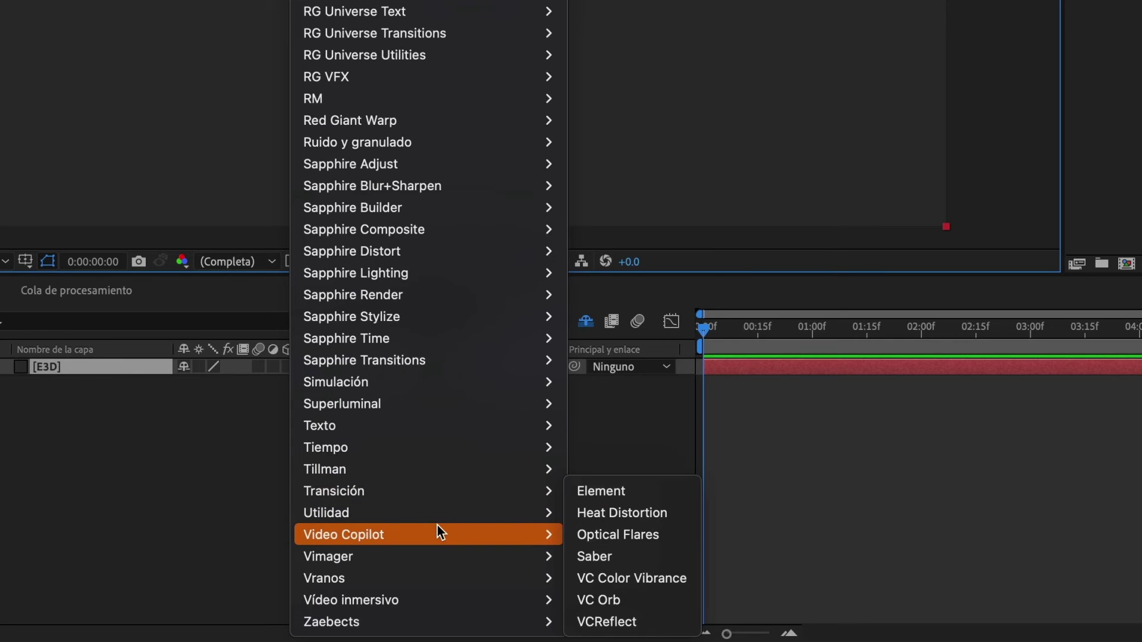
pyautogui.click(616, 500)
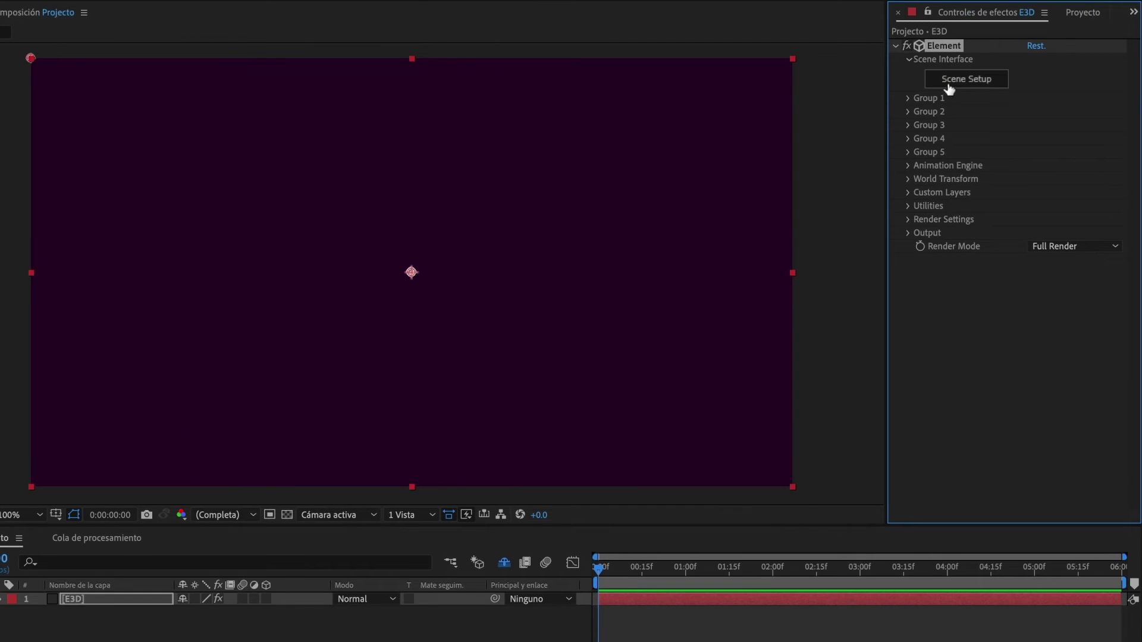
pyautogui.click(950, 87)
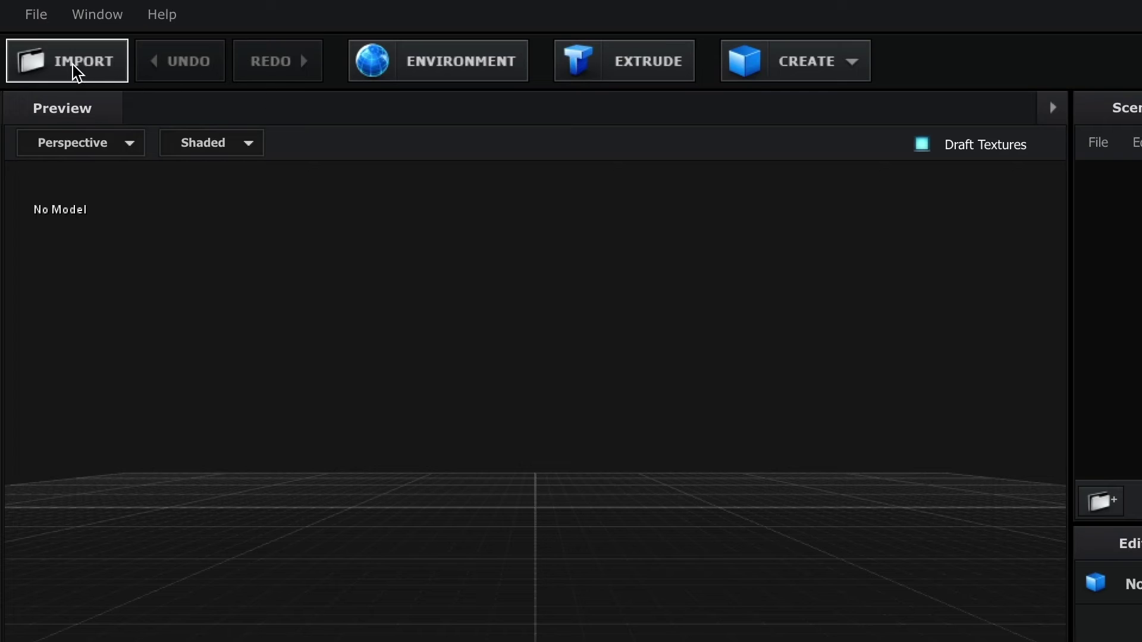
# Import Logo.obj into the Element 3D scene with default preferences, preview it, and apply the scene
pyautogui.click(72, 68)
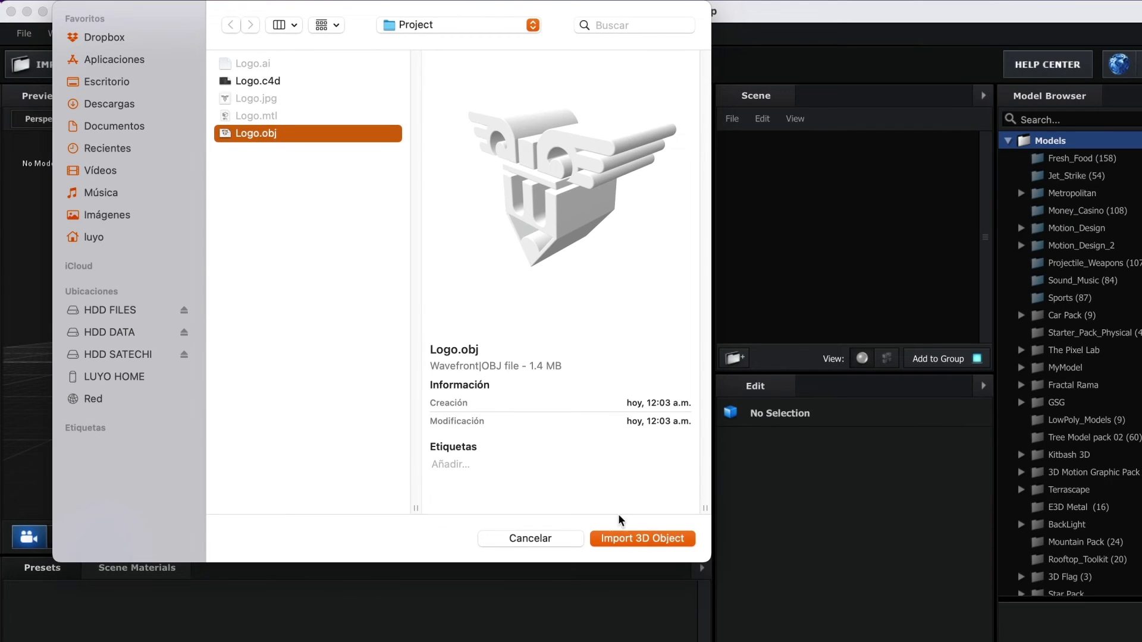
pyautogui.click(638, 539)
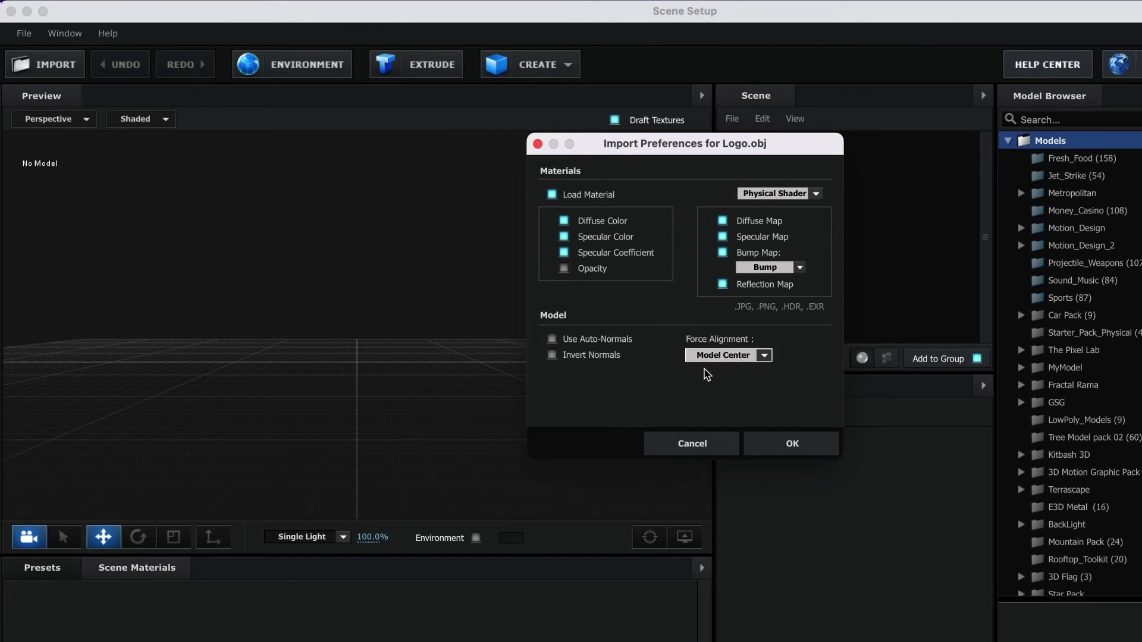
pyautogui.click(792, 448)
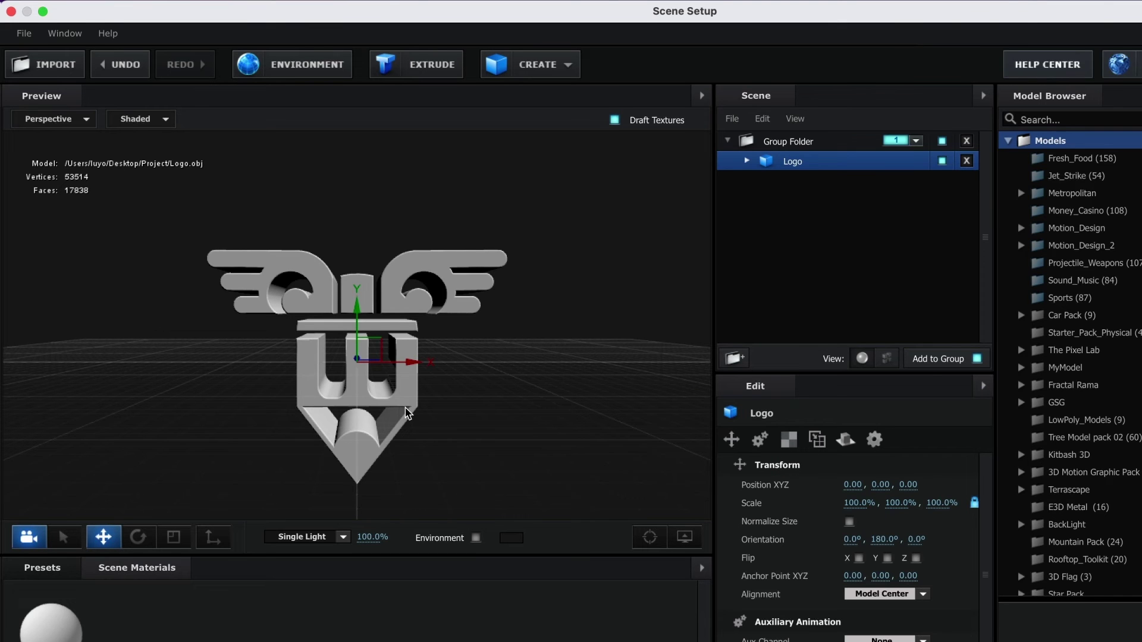
pyautogui.moveTo(406, 414); pyautogui.dragTo(374, 420)
pyautogui.click(373, 420)
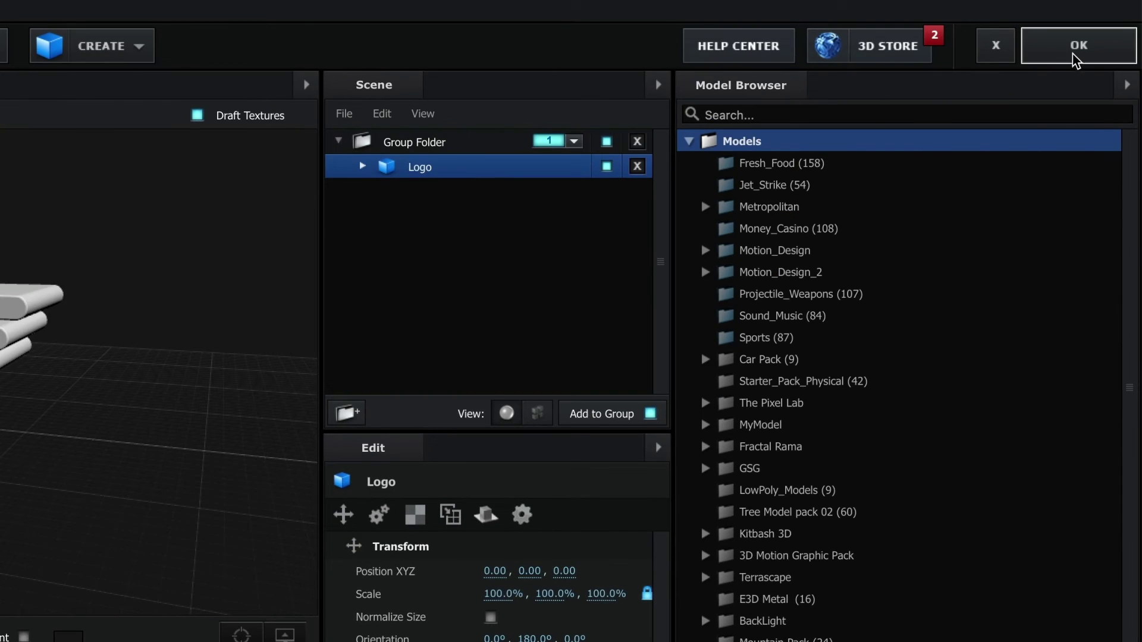
pyautogui.click(1073, 55)
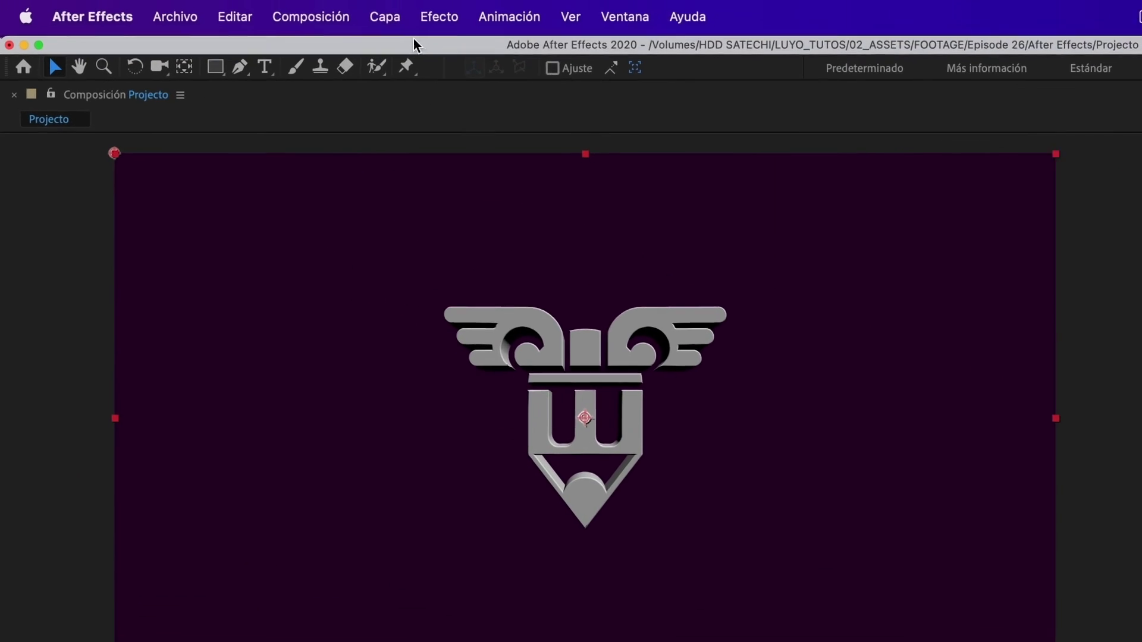
# Add a new camera layer, Cámara 1, to the composition
pyautogui.click(387, 18)
pyautogui.moveTo(491, 53)
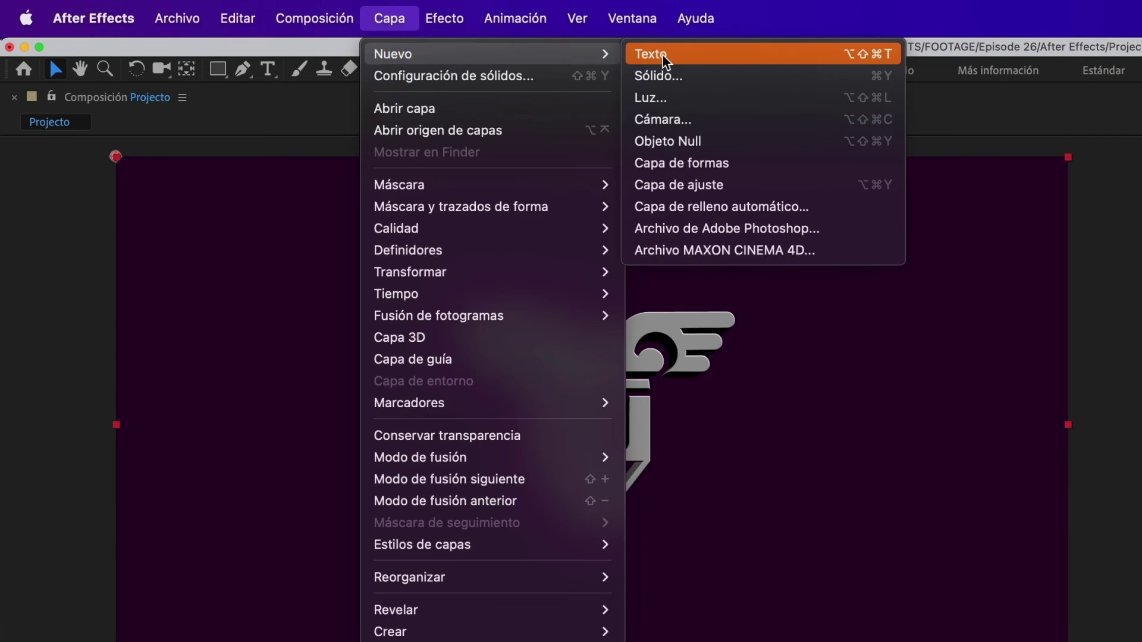
pyautogui.click(718, 115)
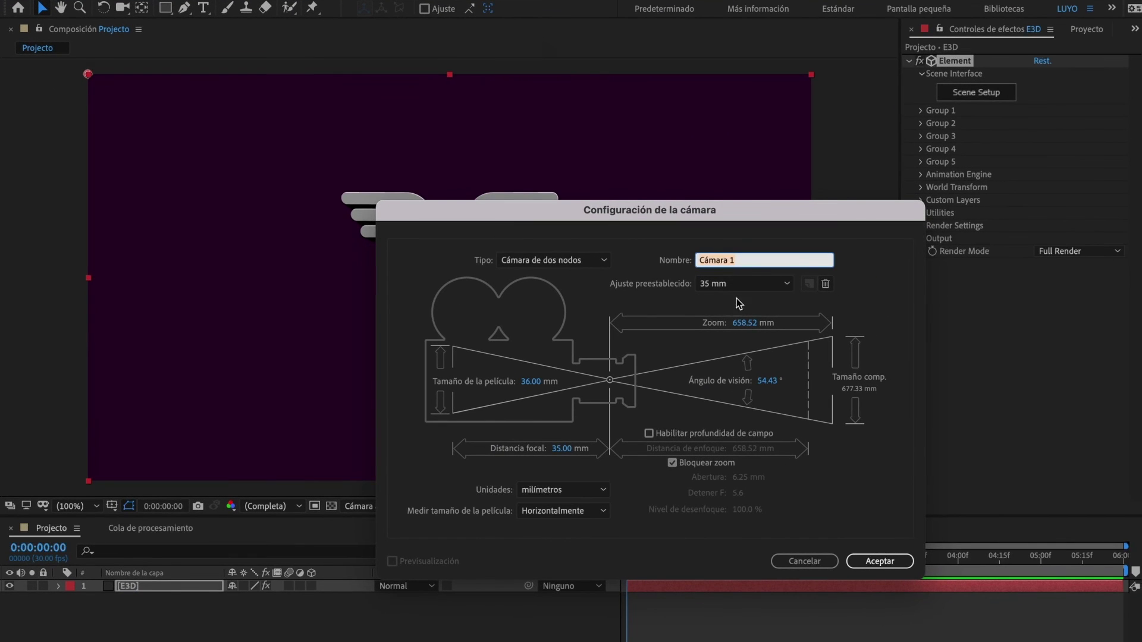
pyautogui.click(879, 561)
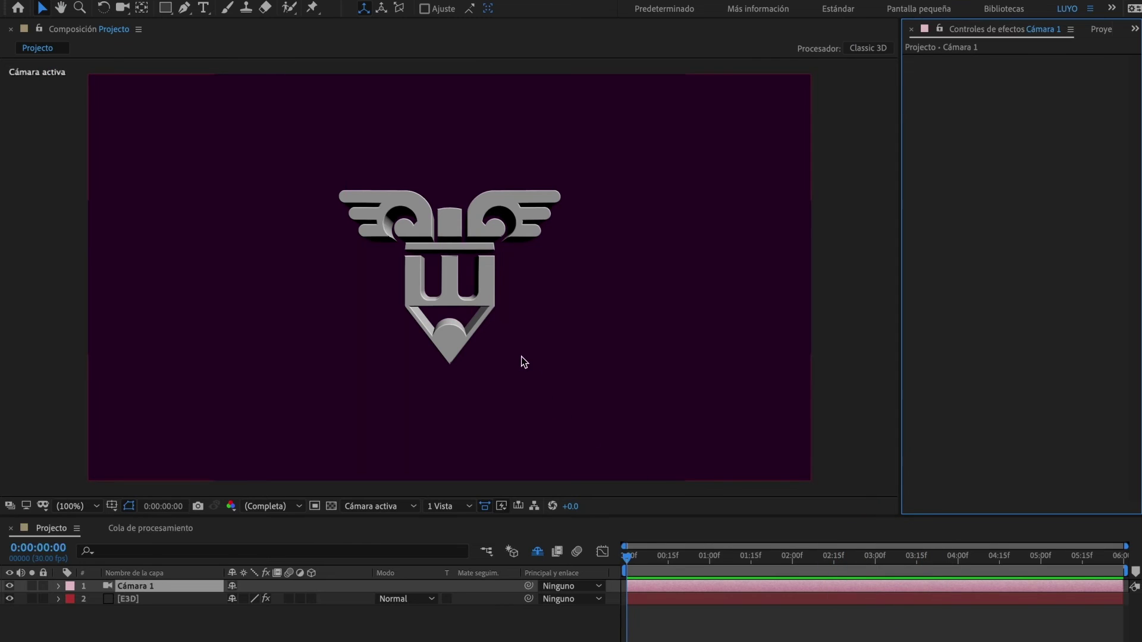
# Orbit Cámara 1 and dolly in to frame the logo larger at an angle
pyautogui.press('c')
pyautogui.moveTo(497, 318)
pyautogui.mouseDown()
pyautogui.moveTo(454, 334)
pyautogui.moveTo(480, 342)
pyautogui.moveTo(575, 313)
pyautogui.moveTo(517, 285)
pyautogui.moveTo(462, 324)
pyautogui.moveTo(475, 325)
pyautogui.mouseUp()
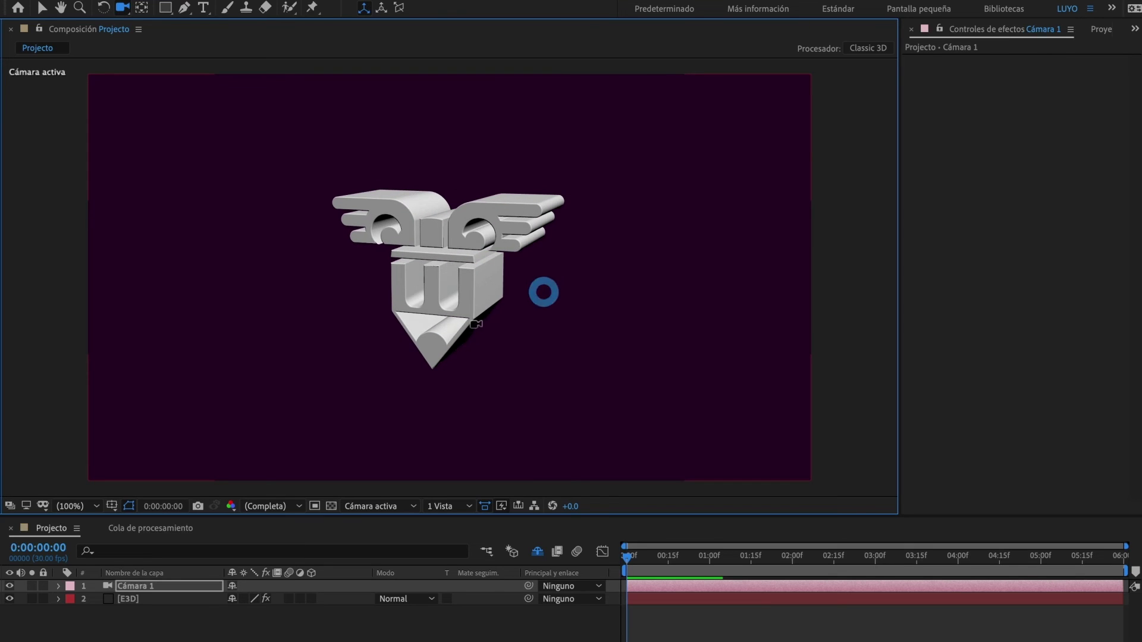
pyautogui.press('c')
pyautogui.scroll(2, 468, 274)
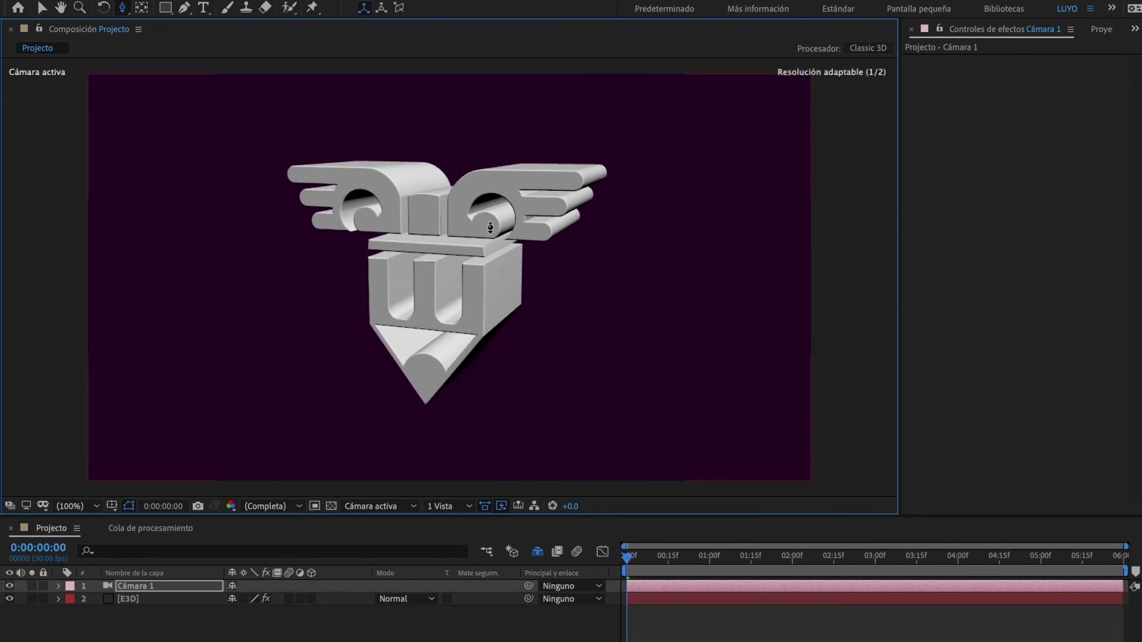
pyautogui.scroll(3, 468, 274)
pyautogui.scroll(1, 488, 238)
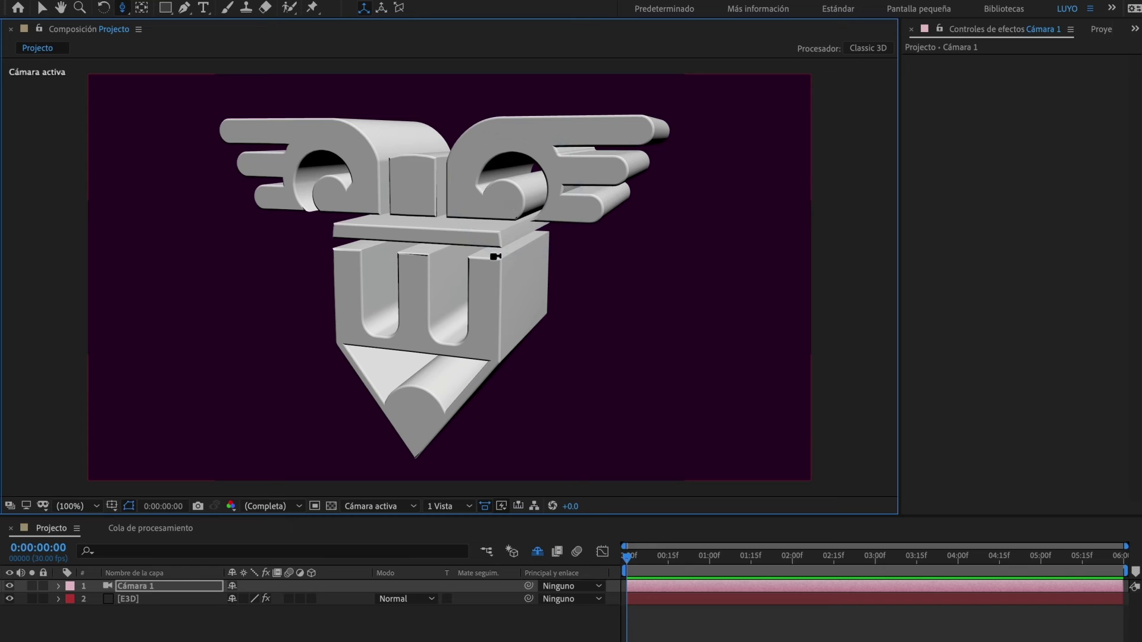
pyautogui.moveTo(494, 256); pyautogui.dragTo(473, 258)
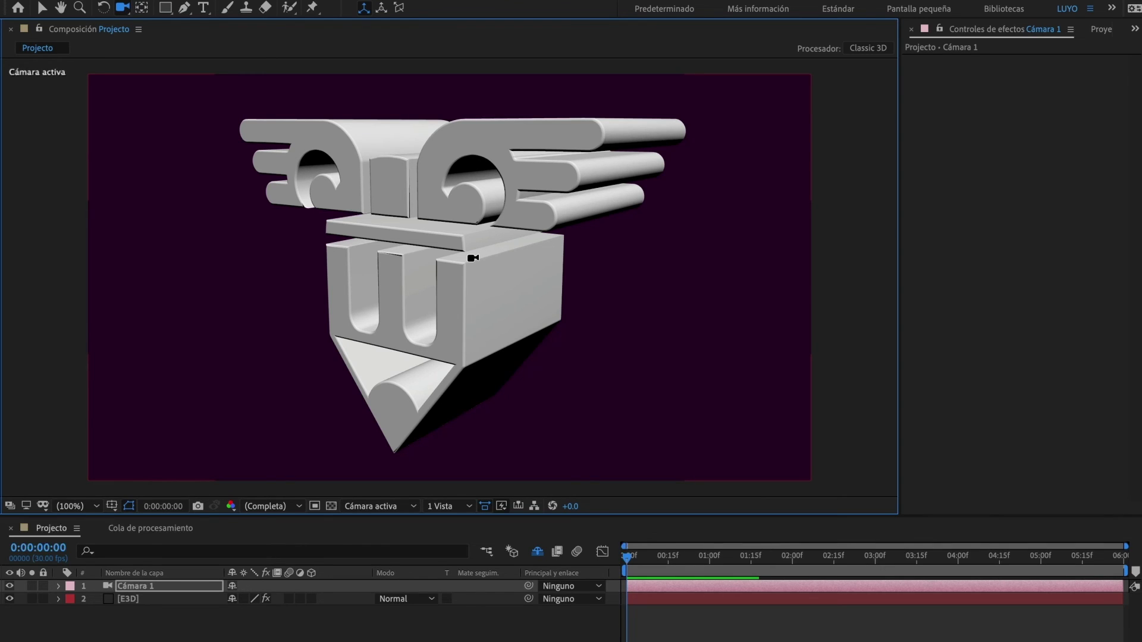
# Set the E3D layer's Element lighting to the Natural preset
pyautogui.press('v')
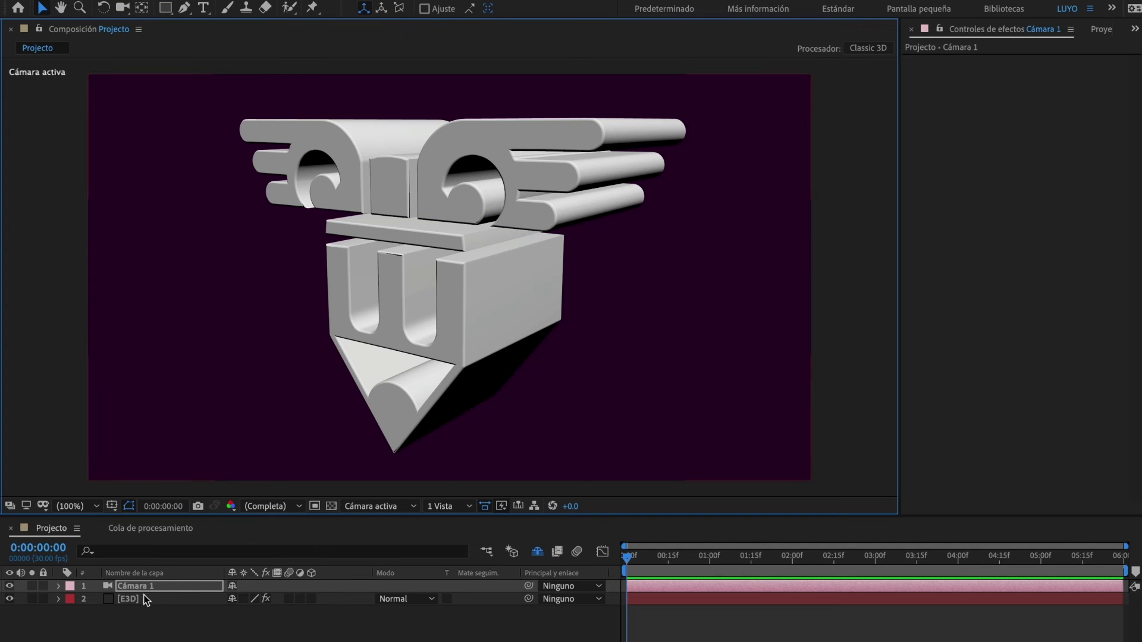
pyautogui.click(146, 600)
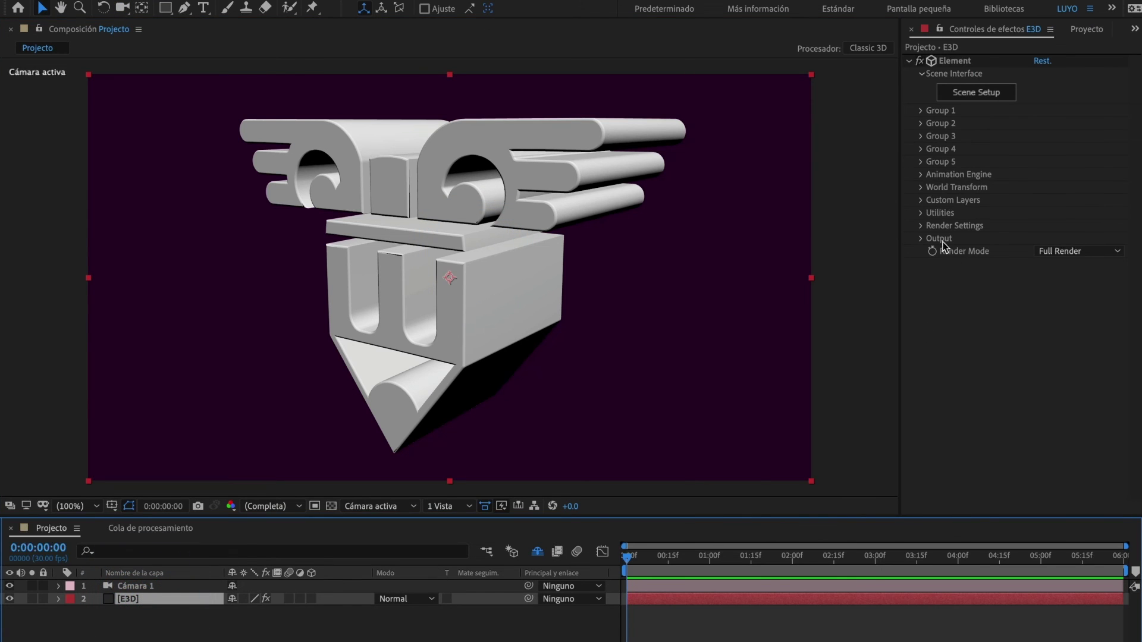
pyautogui.click(920, 226)
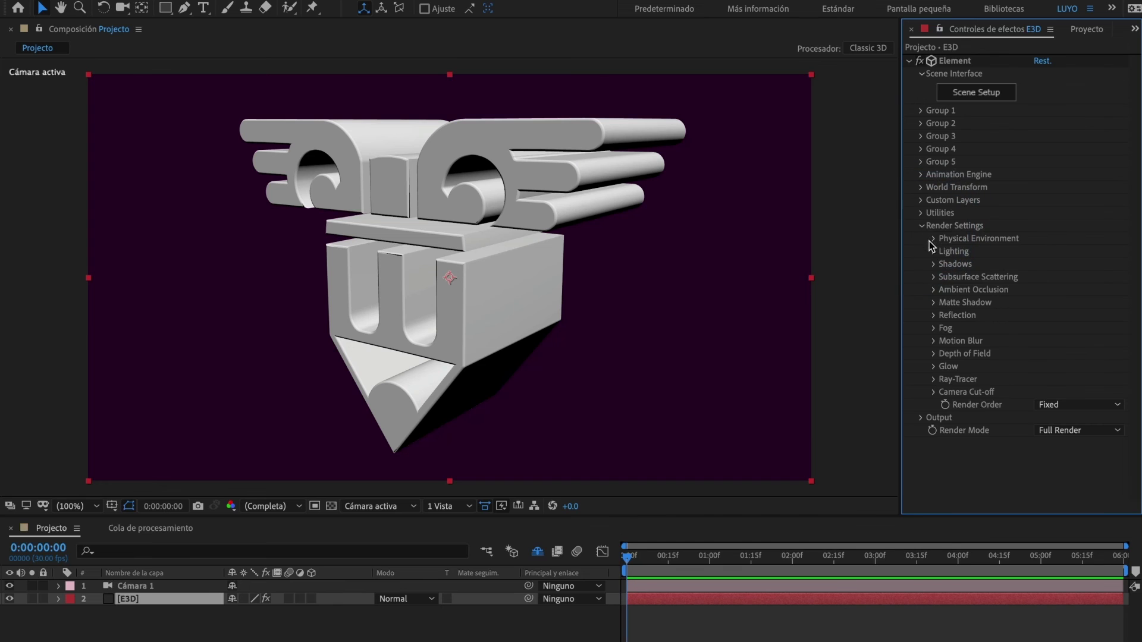
pyautogui.click(934, 252)
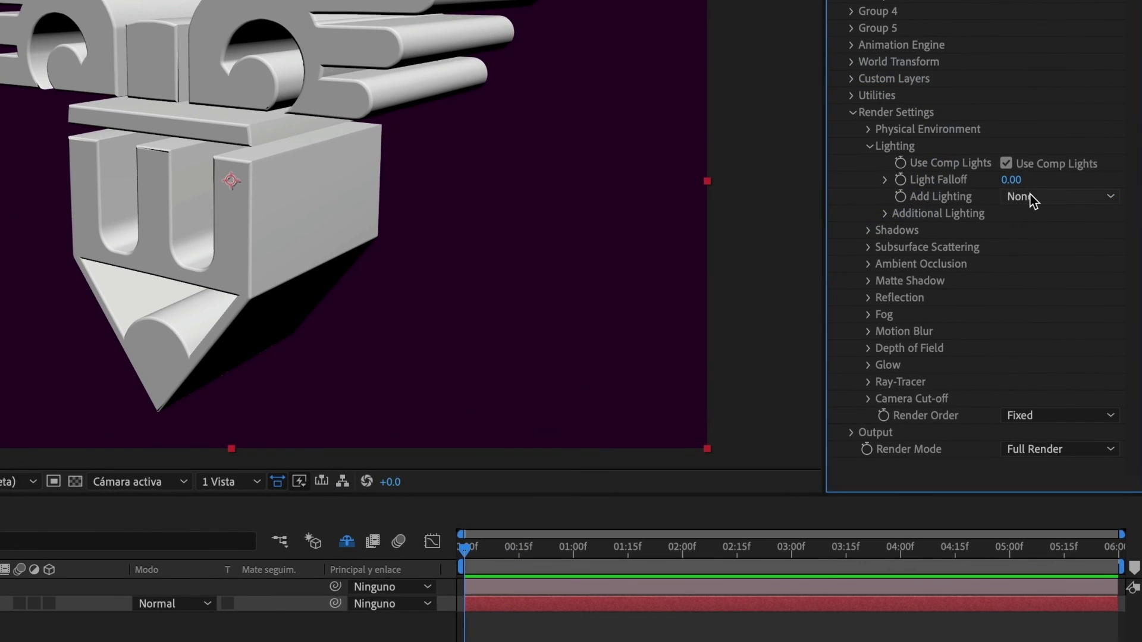
pyautogui.click(1055, 288)
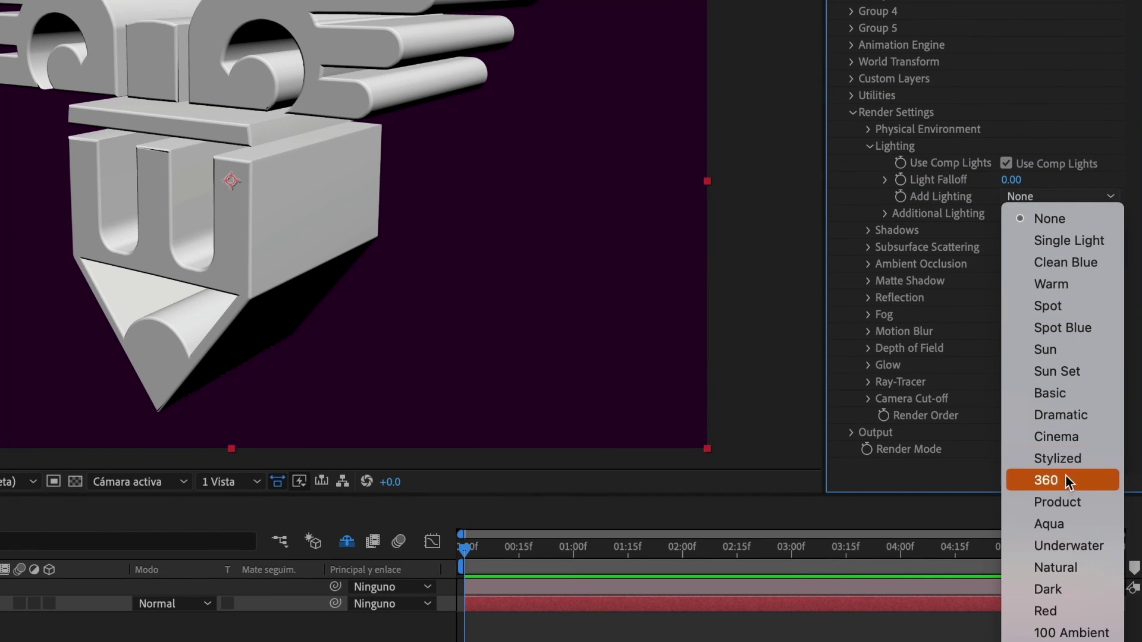
pyautogui.click(1054, 565)
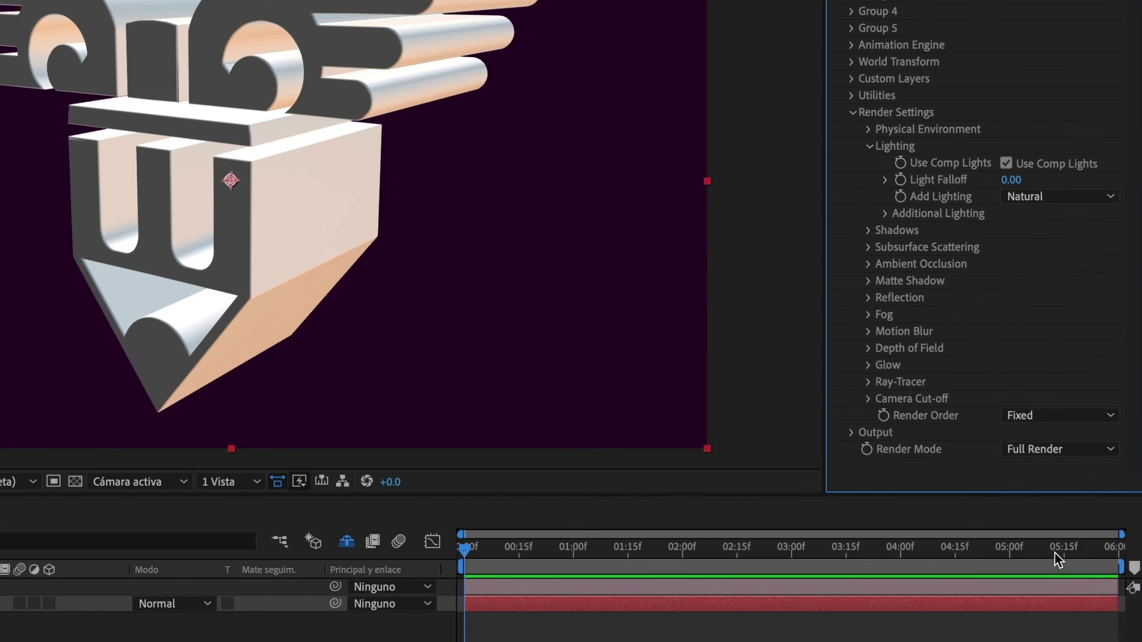
# Enable ambient occlusion and raise SSAO intensity to 5.4
pyautogui.click(868, 265)
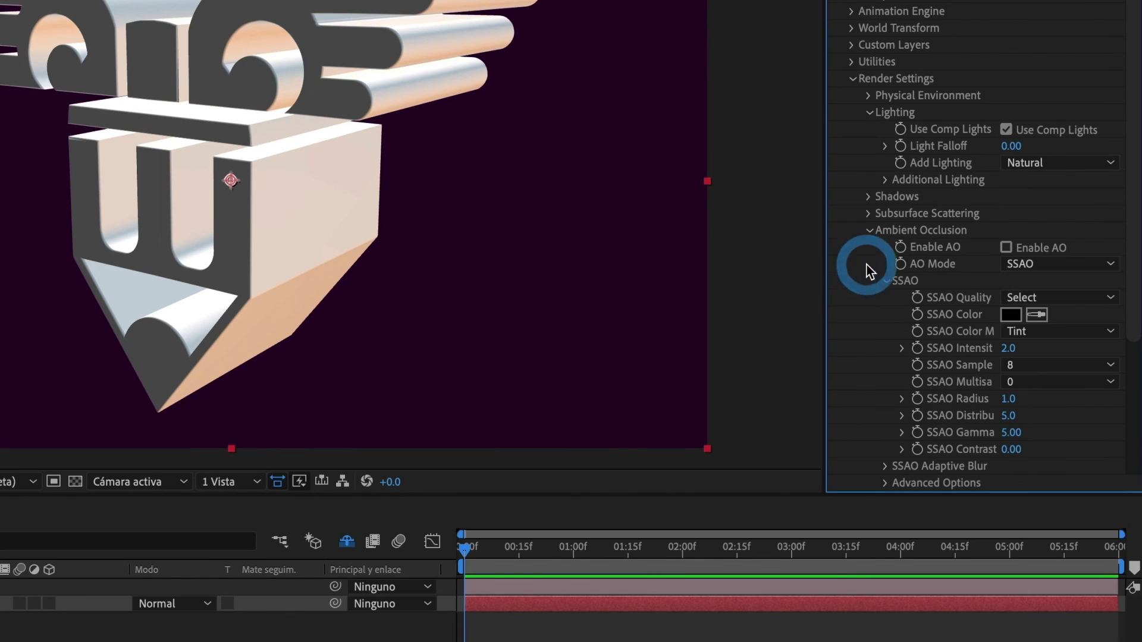
pyautogui.click(1006, 248)
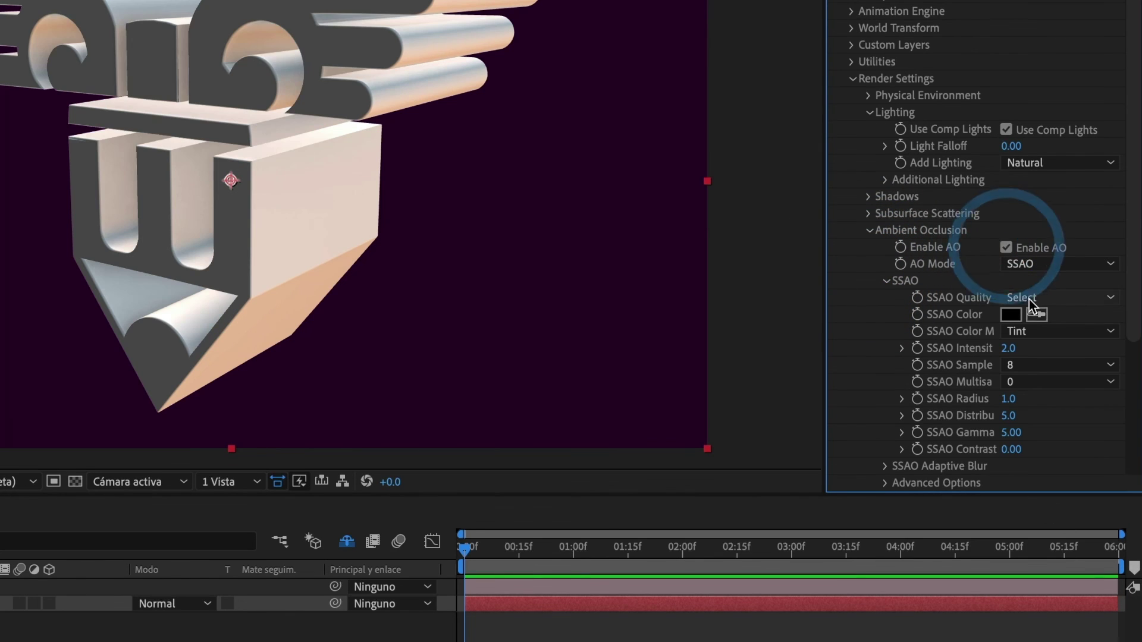
pyautogui.moveTo(1009, 348); pyautogui.dragTo(1072, 342)
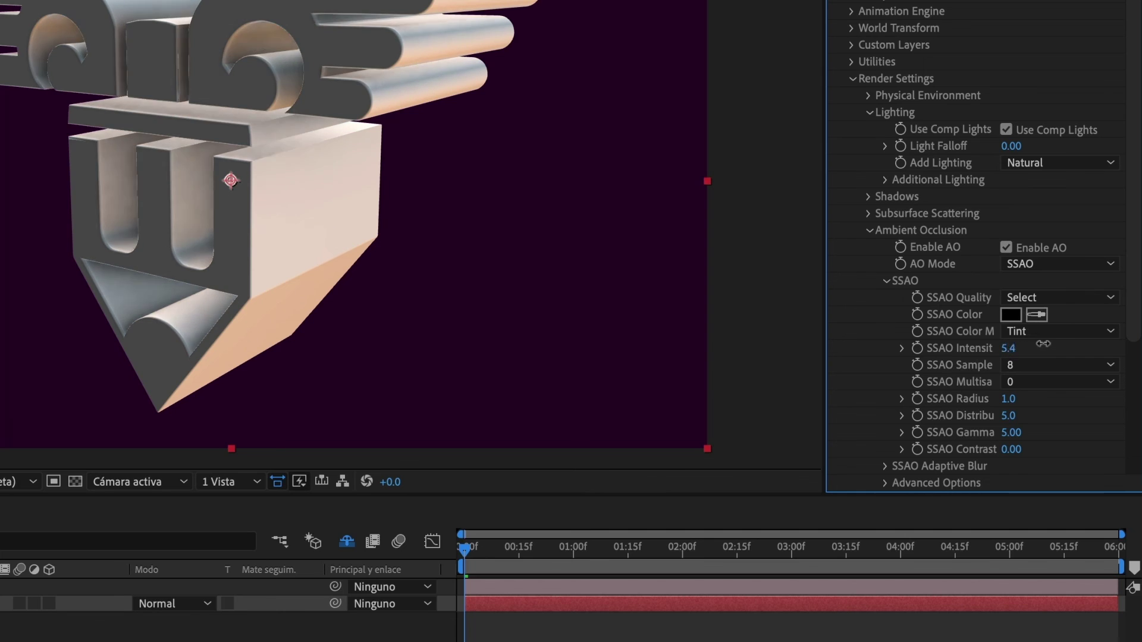